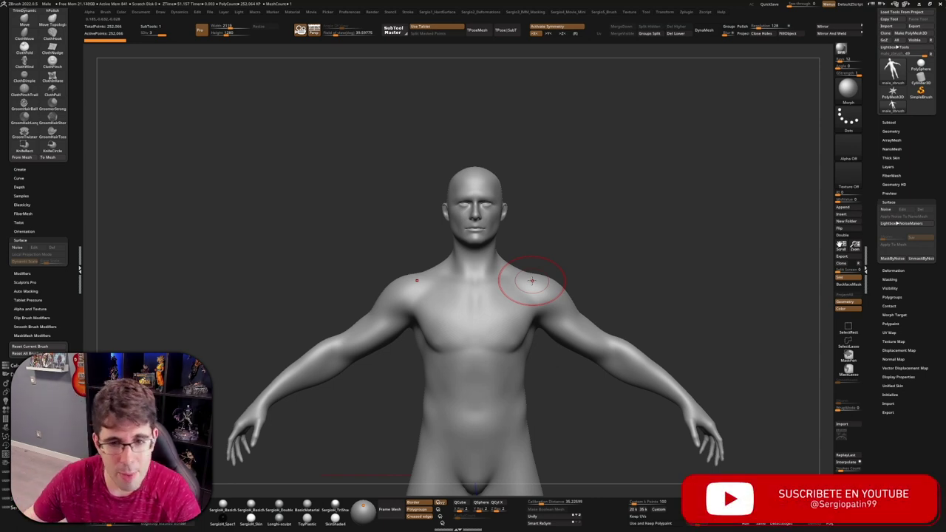
- Frame the model in a side profile and paint a mask over the head above the jaw
scroll(527, 232, "up", 3)
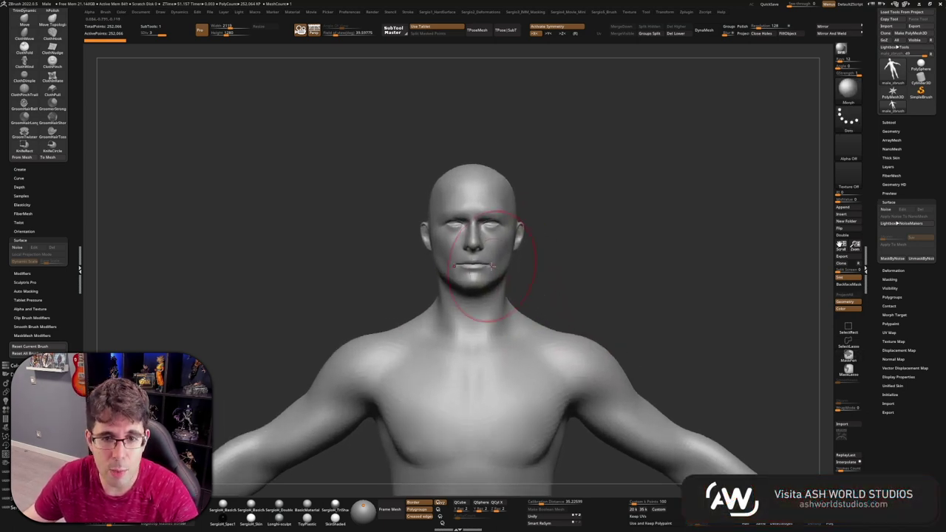
key("f")
scroll(517, 340, "up", 3)
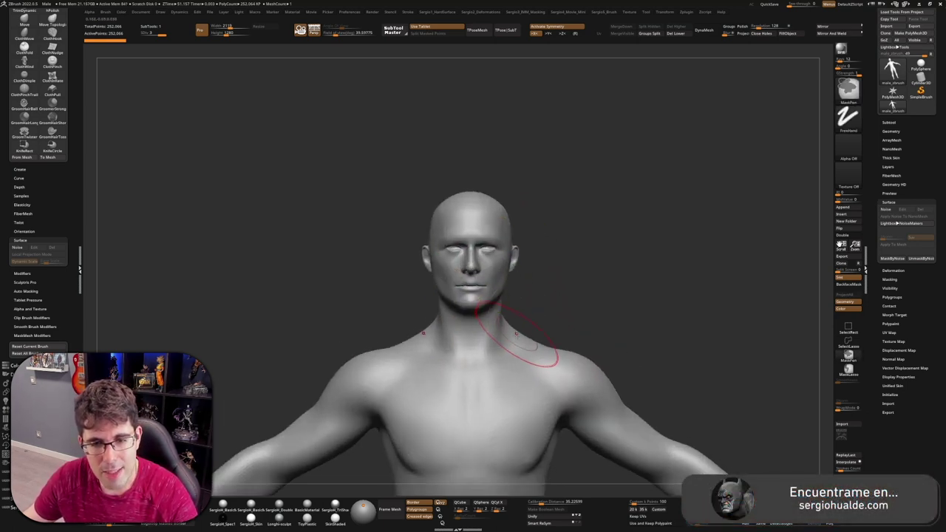
right_click_drag(523, 348, 506, 324)
left_click_drag(591, 281, 349, 140, "ctrl")
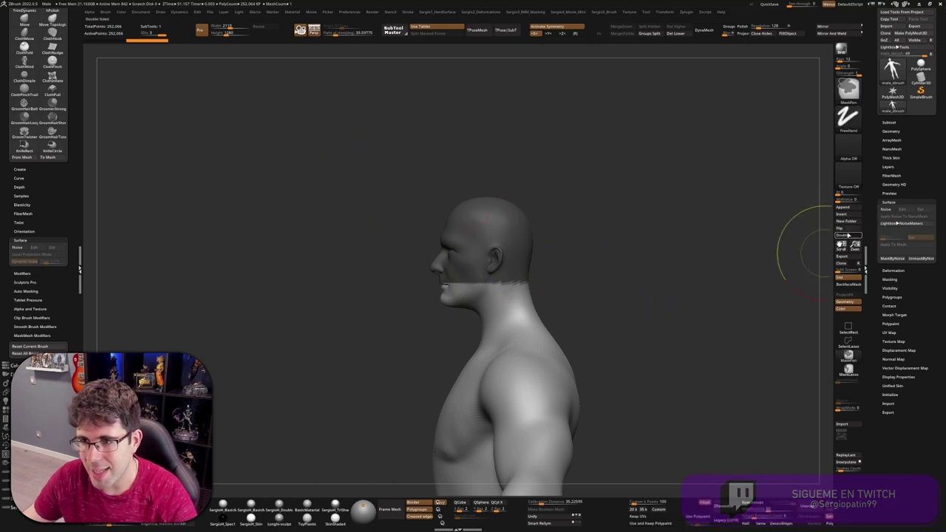
- Switch to MaskLasso and lasso over the neck, clearing the head mask
left_click(848, 89)
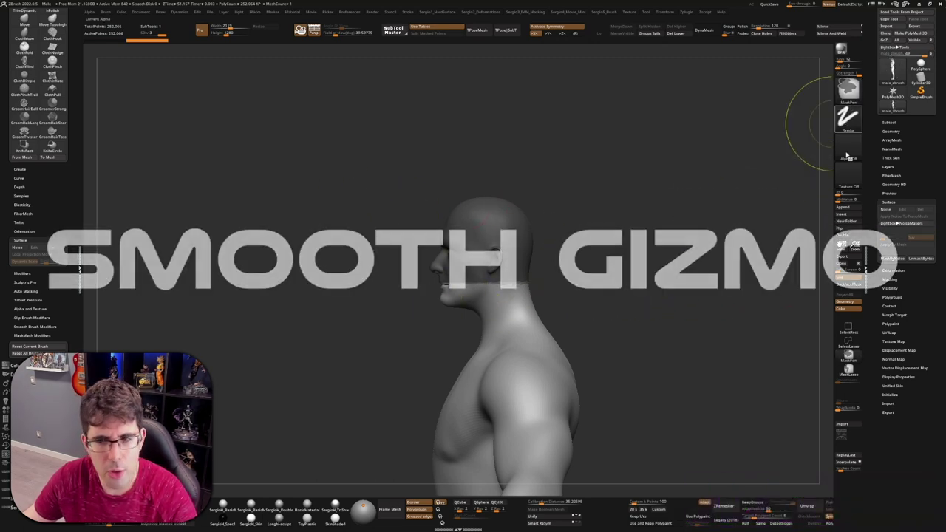
mouse_move(559, 212)
left_mouse_down("ctrl")
mouse_move(485, 335)
mouse_move(527, 316)
left_mouse_up("ctrl")
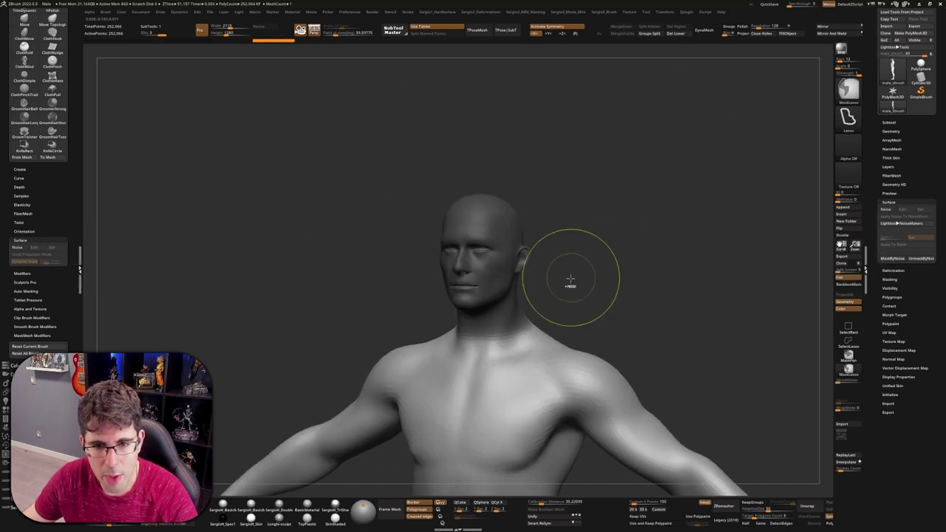
- Bring up the Transpose gizmo on the masked neck and inspect it from side, back and front
key("w")
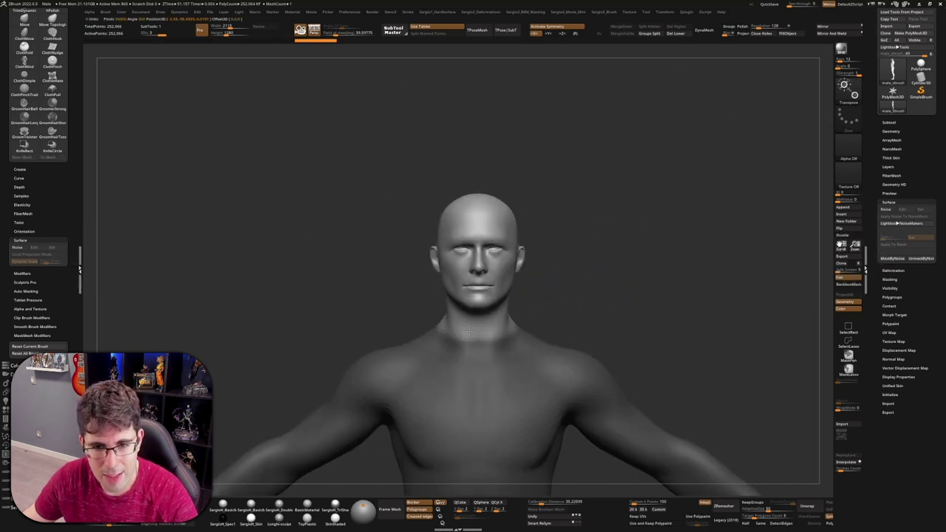
mouse_move(499, 339)
left_mouse_down("shift")
mouse_move(527, 294)
mouse_move(487, 320)
mouse_move(509, 370)
left_mouse_up("shift")
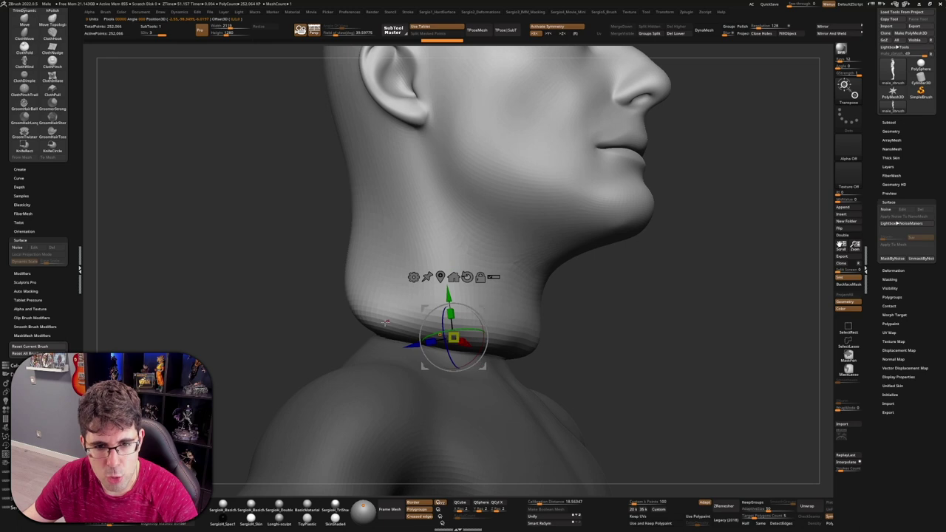
left_click_drag(385, 323, 382, 325)
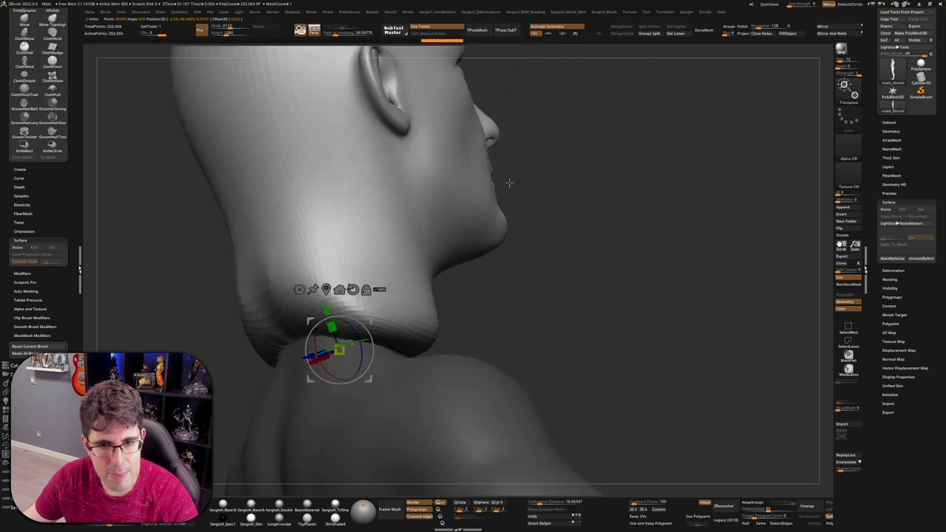
left_click_drag(555, 238, 416, 333)
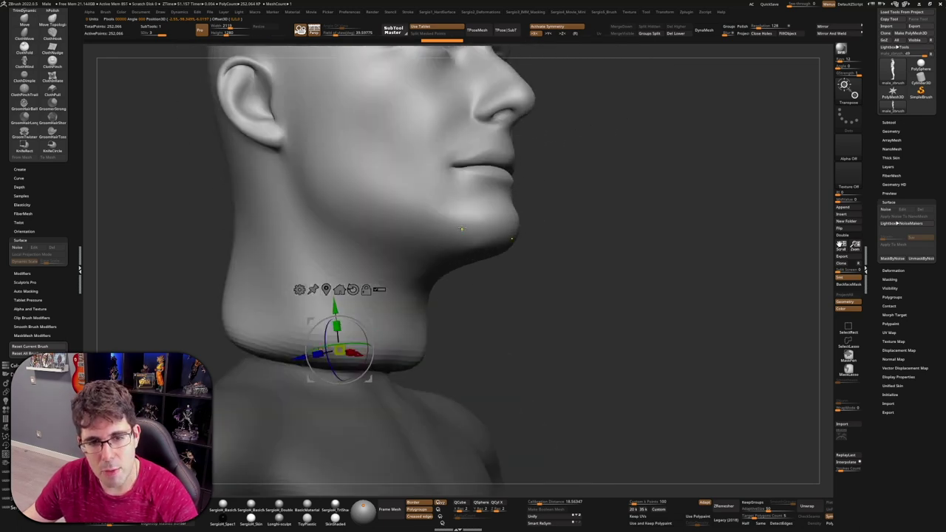
left_click_drag(461, 229, 463, 176)
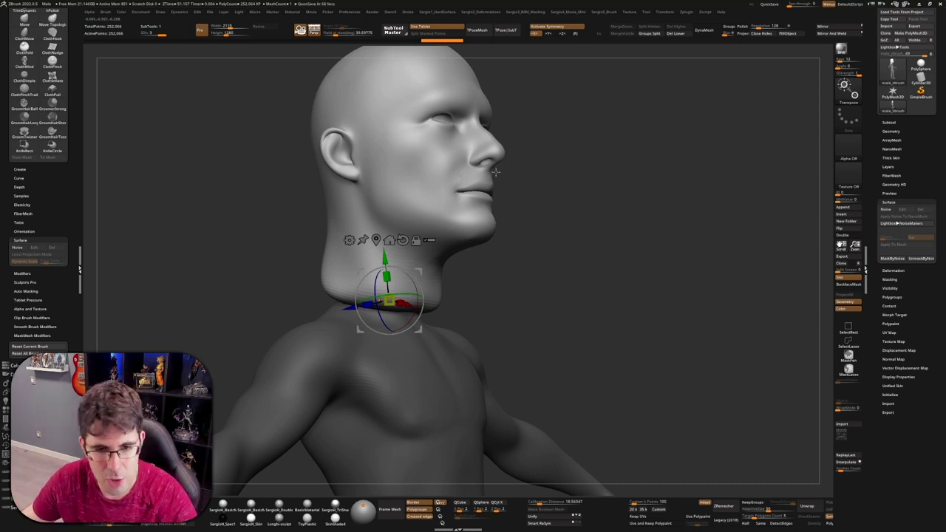
mouse_move(583, 236)
left_mouse_down()
mouse_move(499, 282)
mouse_move(531, 295)
mouse_move(531, 335)
left_mouse_up()
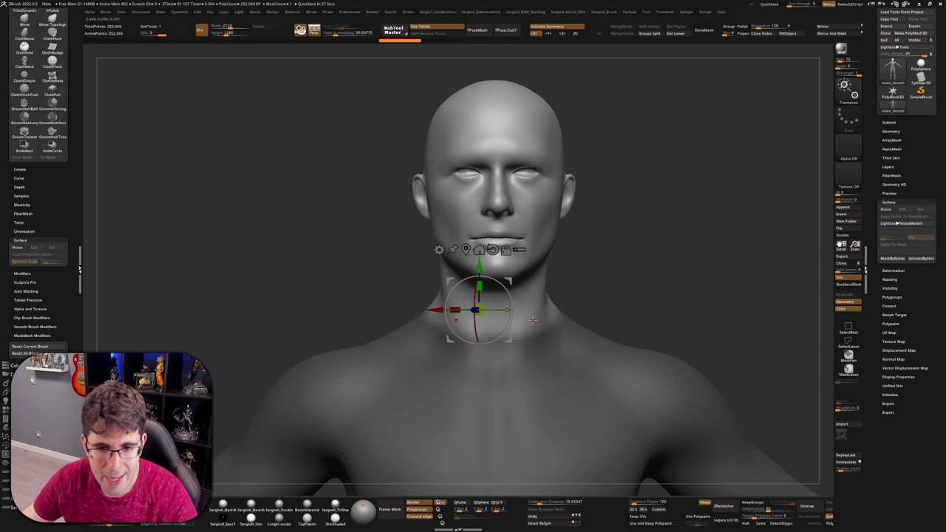
- Reposition the transform pivot on the neck, lowering the head onto a shorter neck
left_click(546, 332)
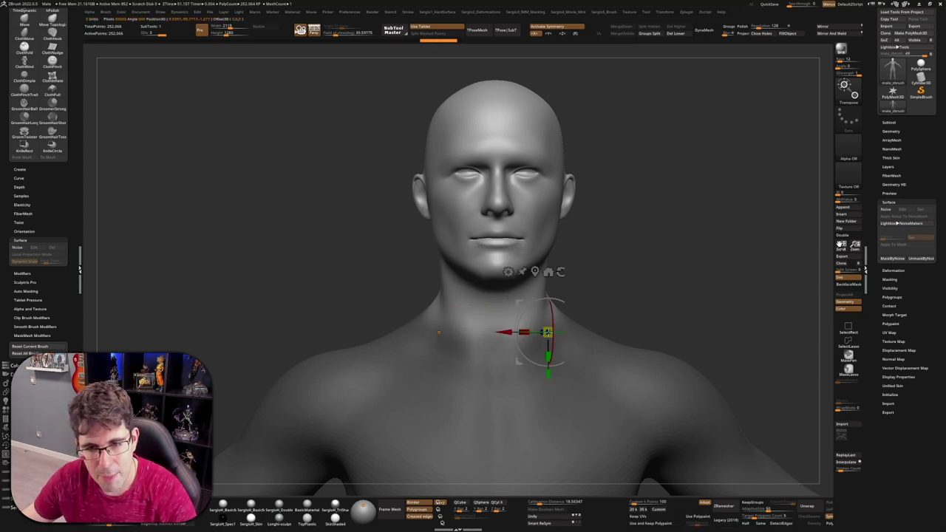
left_click(547, 271)
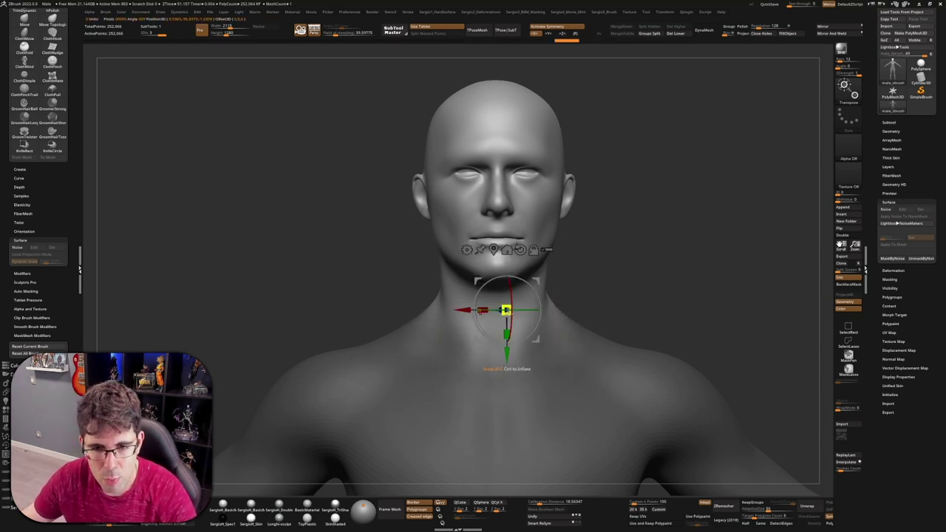
mouse_move(369, 296)
left_mouse_down()
mouse_move(429, 329)
mouse_move(526, 325)
left_mouse_up()
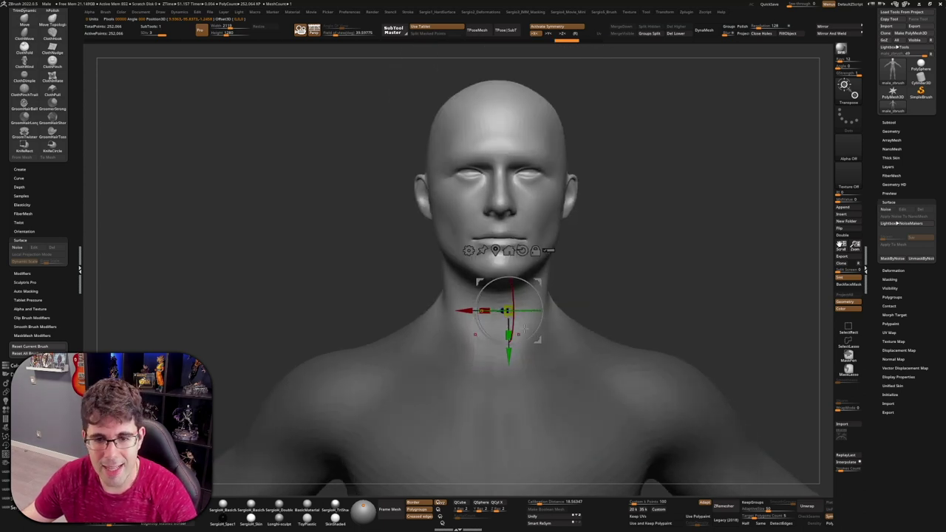
left_click(525, 327)
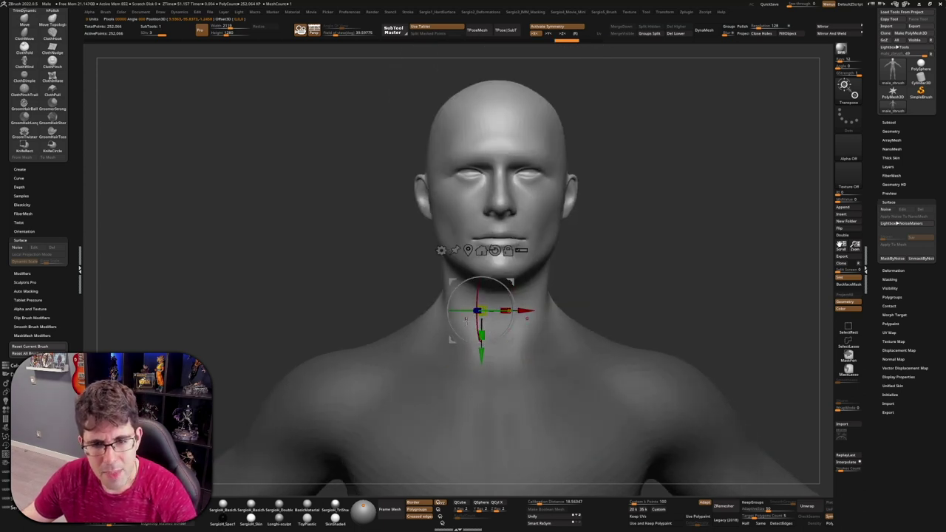
left_click_drag(517, 325, 425, 347)
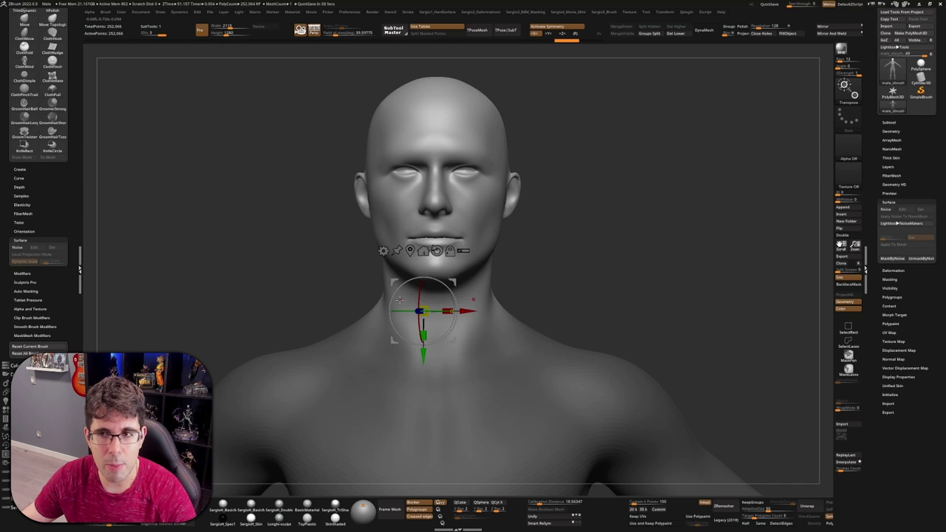
- Zoom in on the head and select the Standard brush with a Spray stroke
key("q")
mouse_move(452, 198)
right_mouse_down("alt")
mouse_move(492, 243)
mouse_move(481, 244)
right_mouse_up("alt")
key("space")
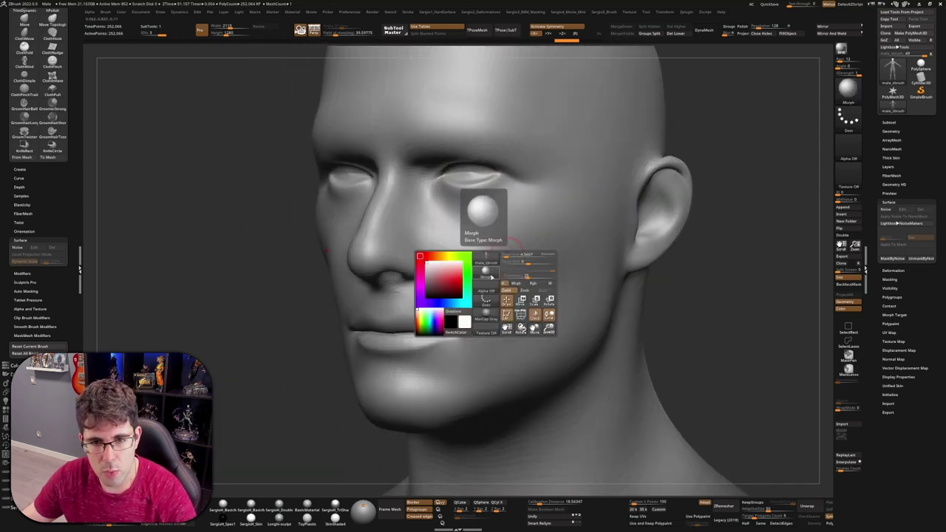
key("b")
key("s")
key("t")
left_click(846, 125)
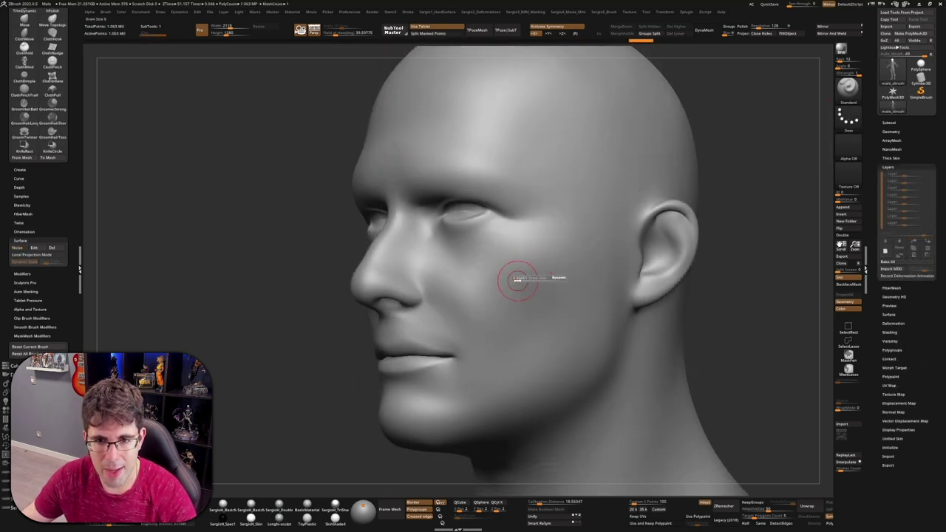
- Sculpt a raised ridge from beside the nose toward the ear, building it with a second stroke
left_click_drag(611, 176, 447, 292)
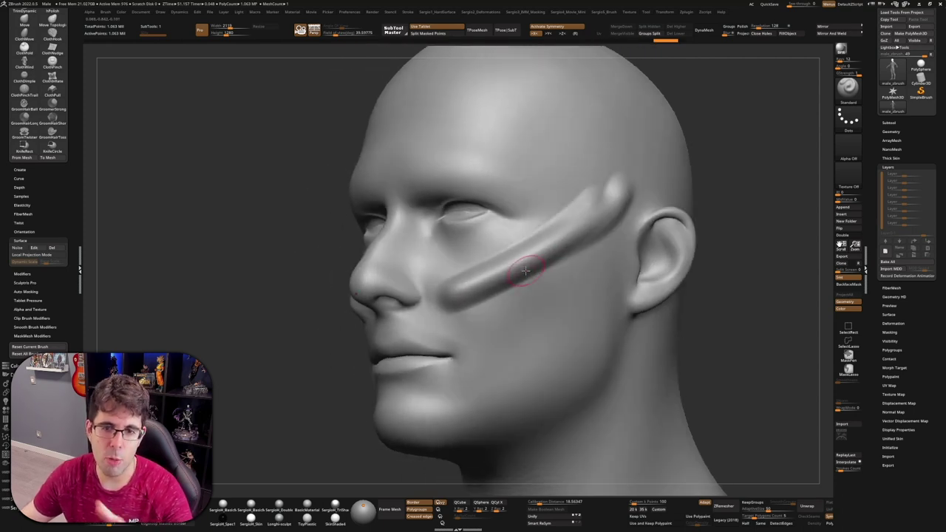
key("space")
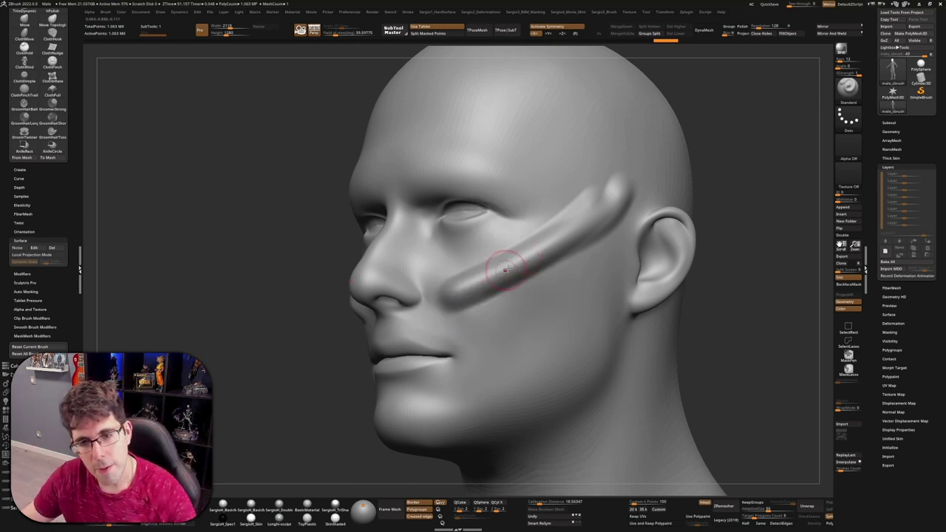
key("space")
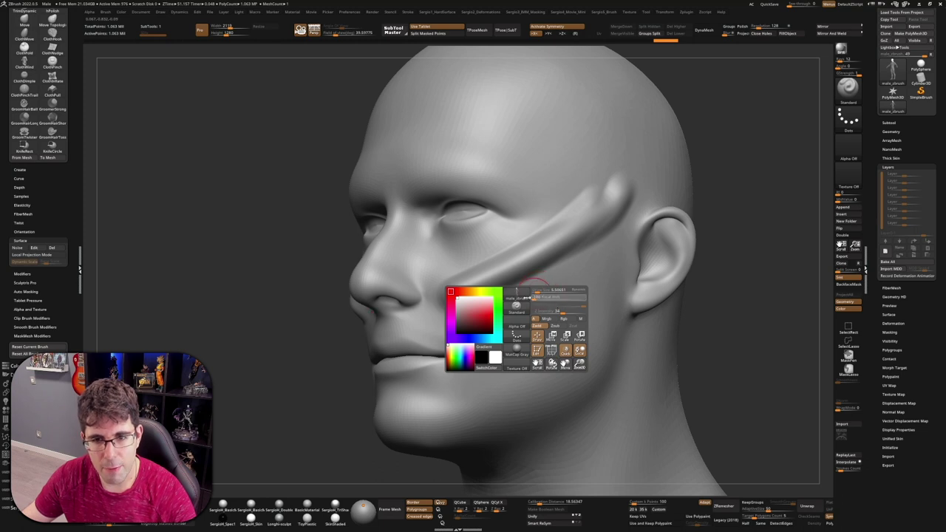
left_click_drag(623, 258, 464, 337)
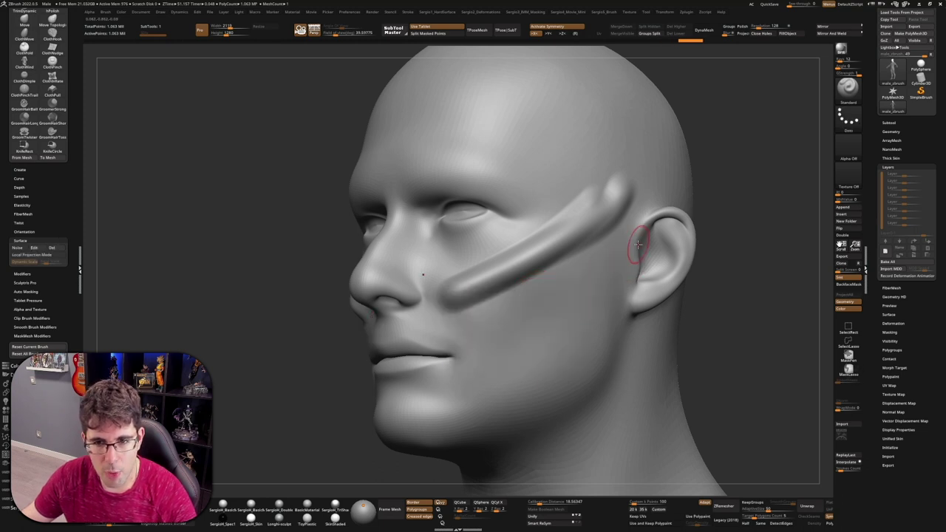
- Draw textured test strokes from ear to mouth and across the forehead
mouse_move(637, 246)
left_mouse_down()
mouse_move(546, 307)
mouse_move(466, 337)
left_mouse_up()
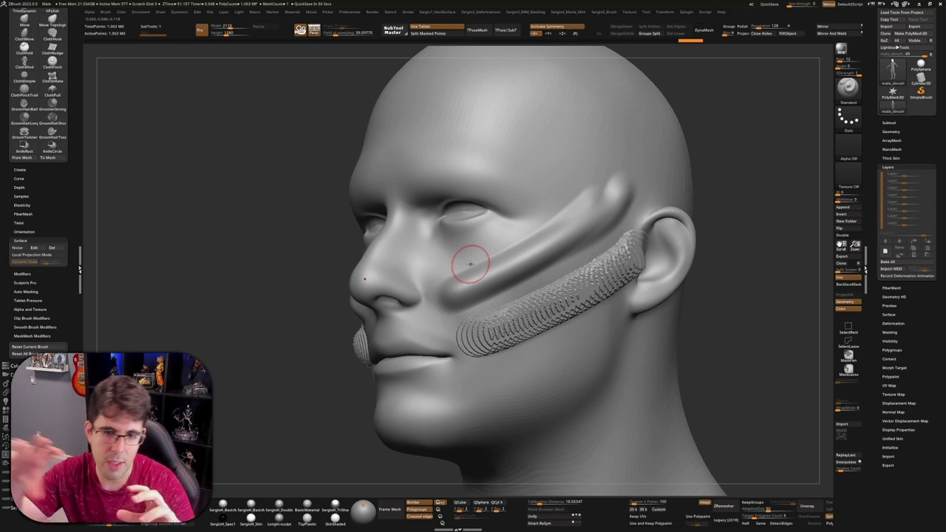
mouse_move(466, 280)
right_mouse_down()
mouse_move(528, 338)
mouse_move(531, 323)
right_mouse_up()
mouse_move(508, 365)
right_mouse_down()
mouse_move(559, 281)
mouse_move(559, 291)
right_mouse_up()
left_click_drag(676, 198, 410, 192)
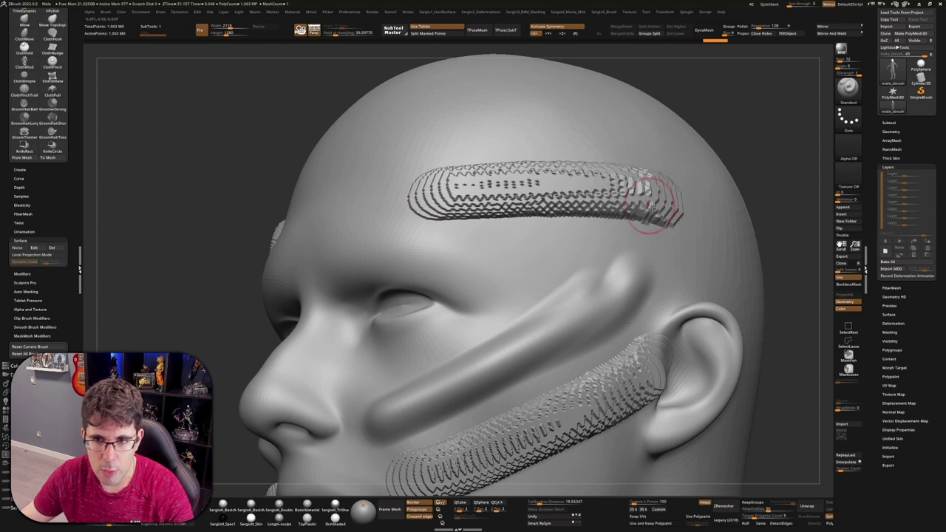
key("ctrl+z")
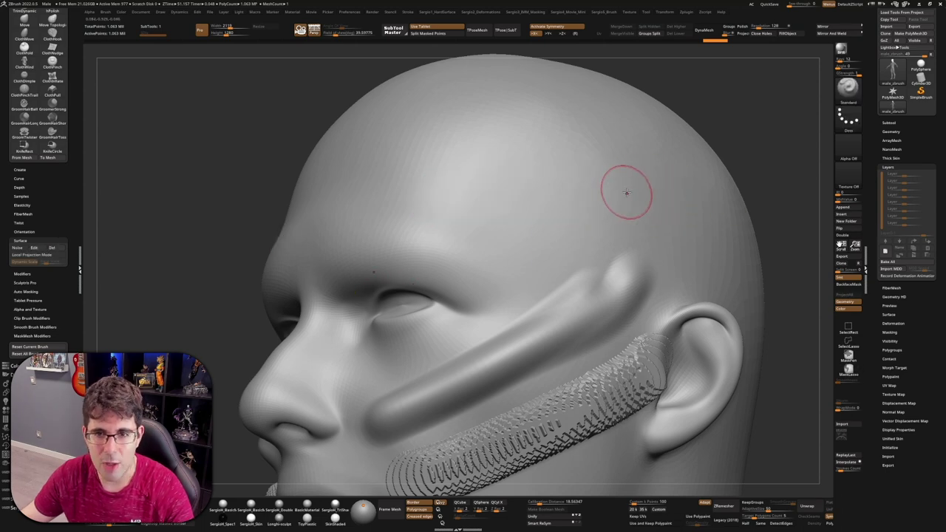
key("space")
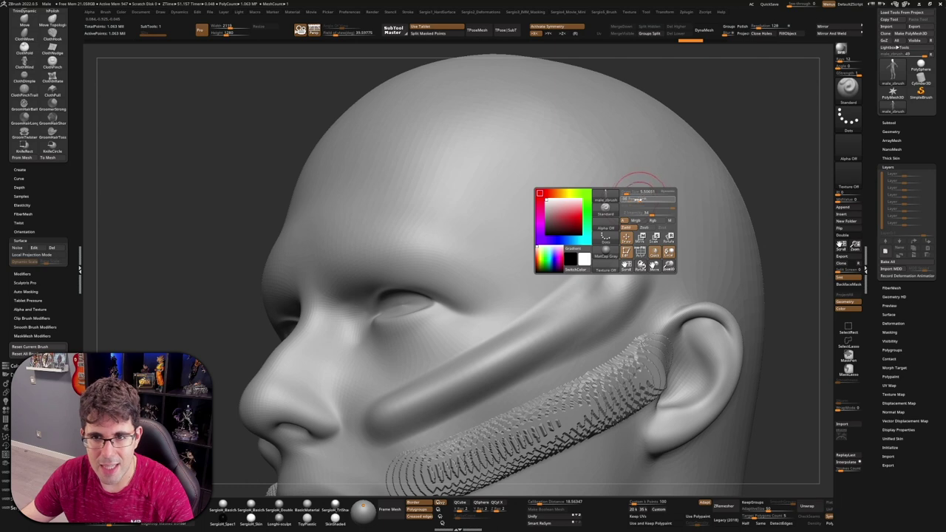
mouse_move(661, 184)
left_mouse_down()
mouse_move(532, 170)
mouse_move(411, 200)
left_mouse_up()
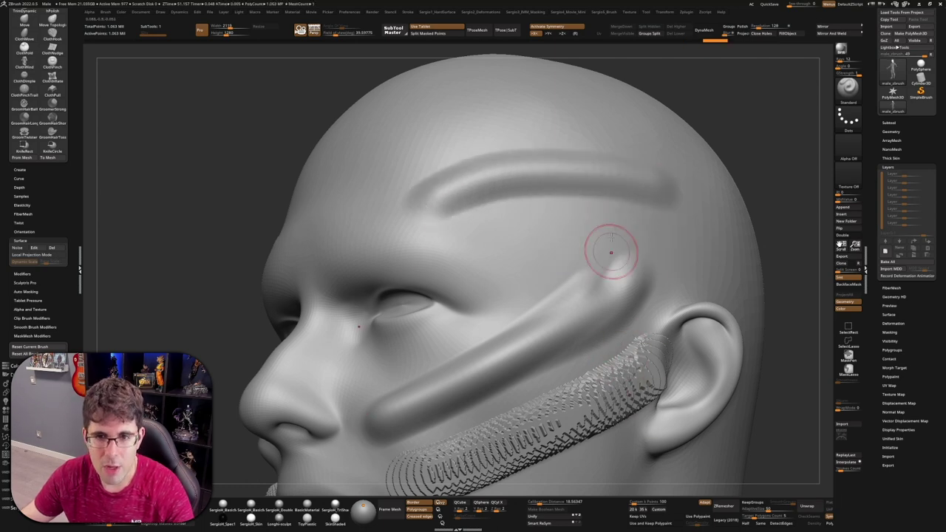
- Zoom out to the head and shoulders and undo the remaining test strokes
right_click_drag(404, 318, 469, 205, "ctrl")
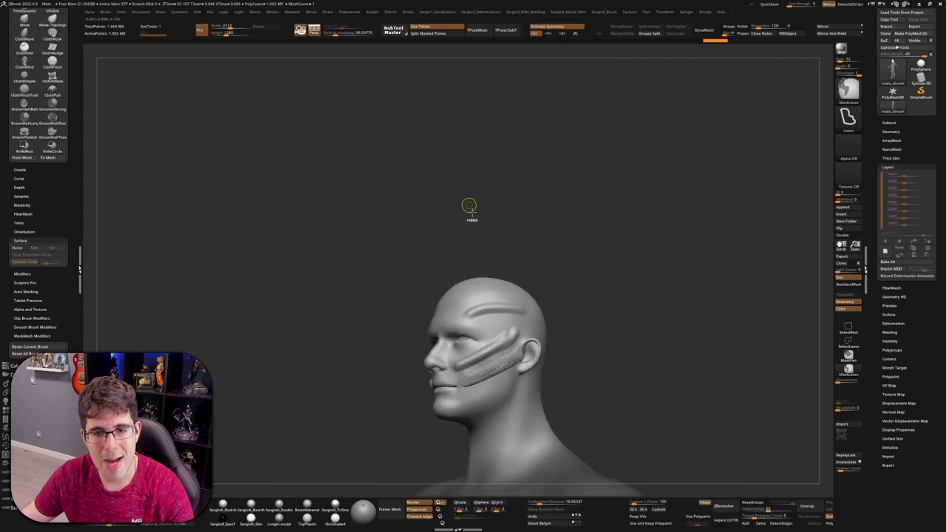
key("ctrl+z")
mouse_move(485, 247)
right_mouse_down("ctrl")
mouse_move(555, 316)
mouse_move(561, 330)
mouse_move(547, 359)
right_mouse_up("ctrl")
key("ctrl+z")
key("w")
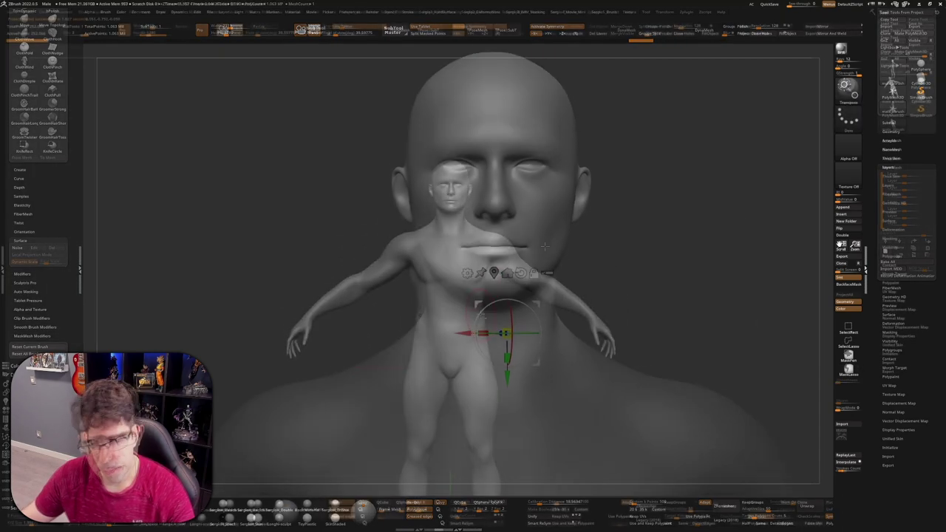
- Mask the head and neck down to the shoulders, softening the mask edge at the neck
right_click_drag(475, 243, 479, 253, "ctrl")
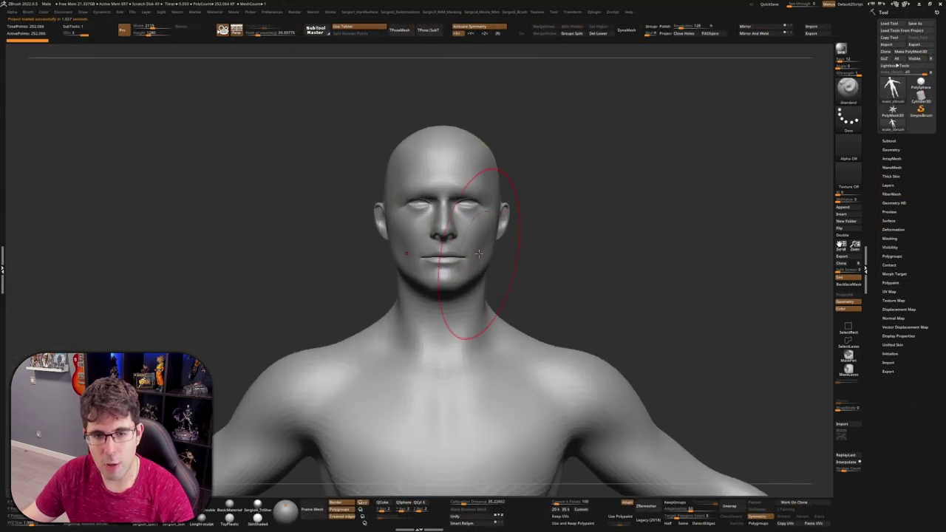
key("s")
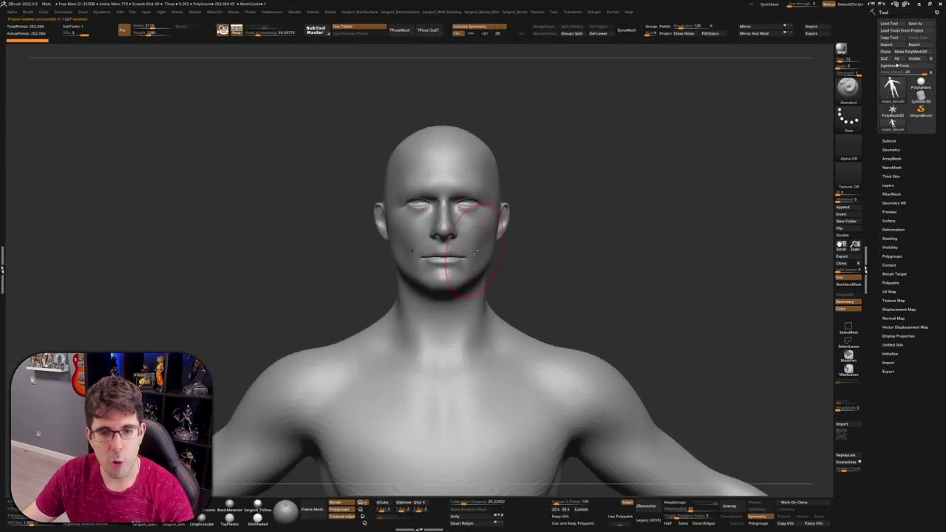
right_click_drag(528, 287, 508, 285)
left_click_drag(669, 244, 472, 325, "ctrl")
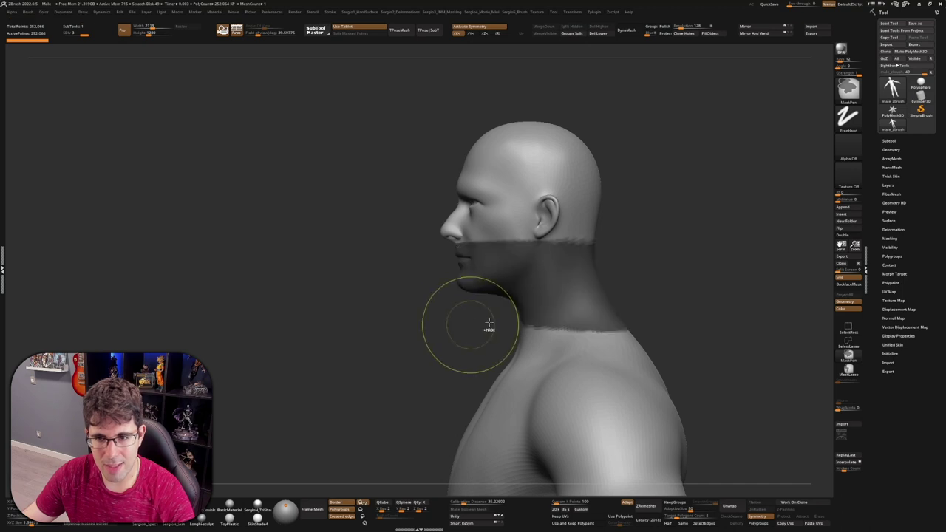
left_click(848, 368)
left_click_drag(650, 249, 574, 261, "ctrl")
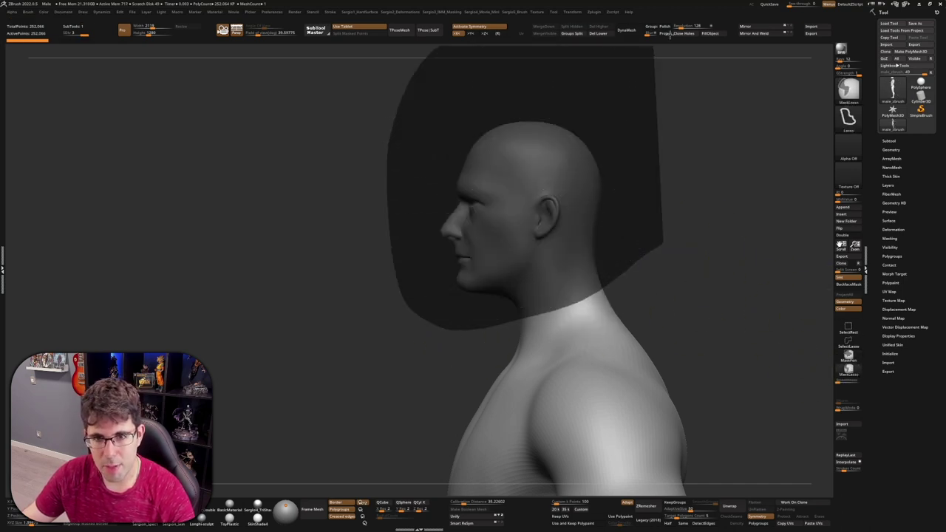
left_click(585, 272, "ctrl")
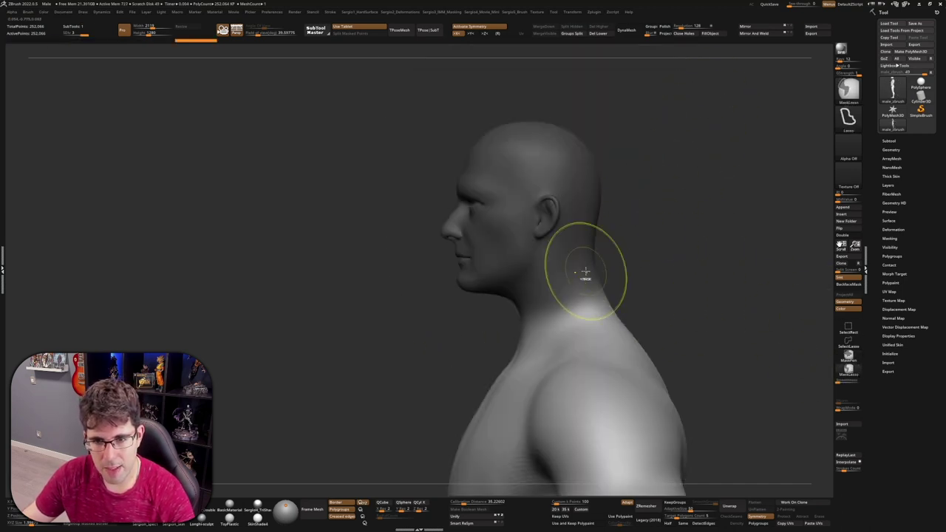
right_click_drag(612, 264, 551, 271)
- Place the Transpose gizmo on the neck, checking its position from front and profile views
key("w")
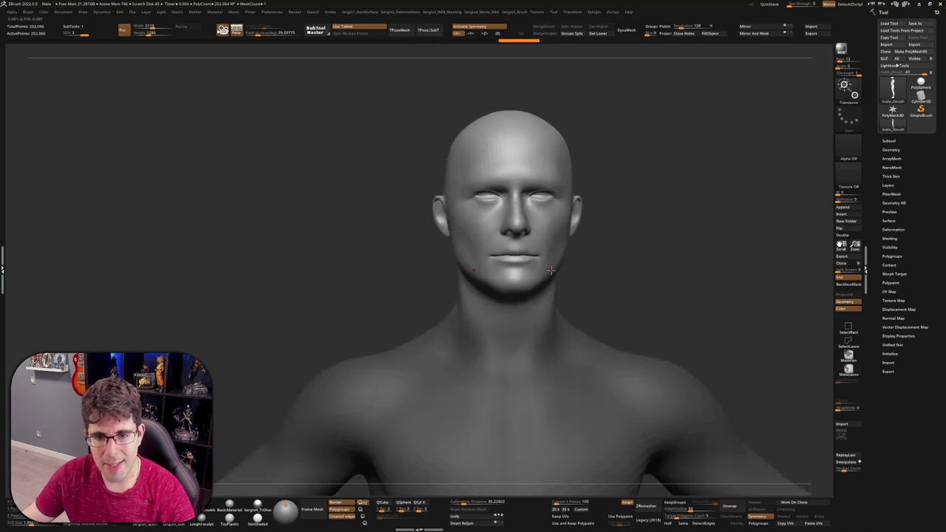
left_click(481, 305)
right_click_drag(480, 305, 512, 293)
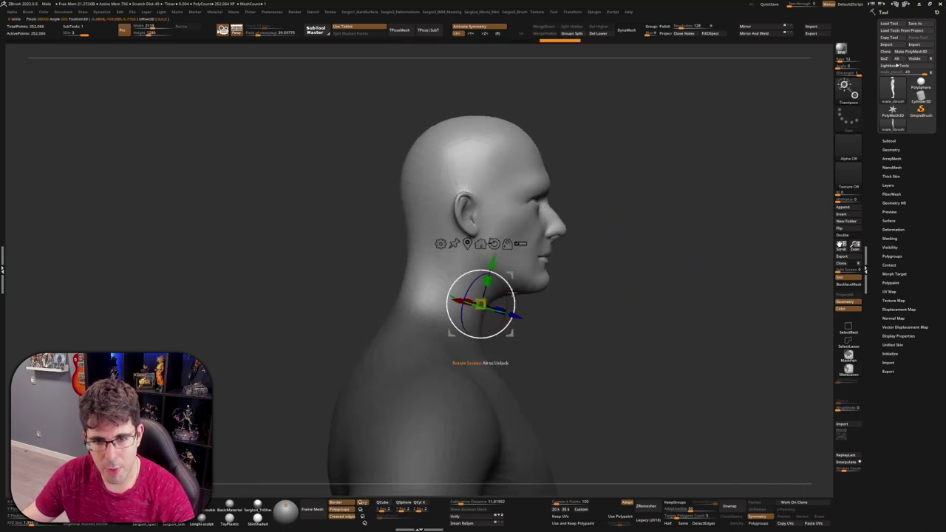
left_click(467, 237)
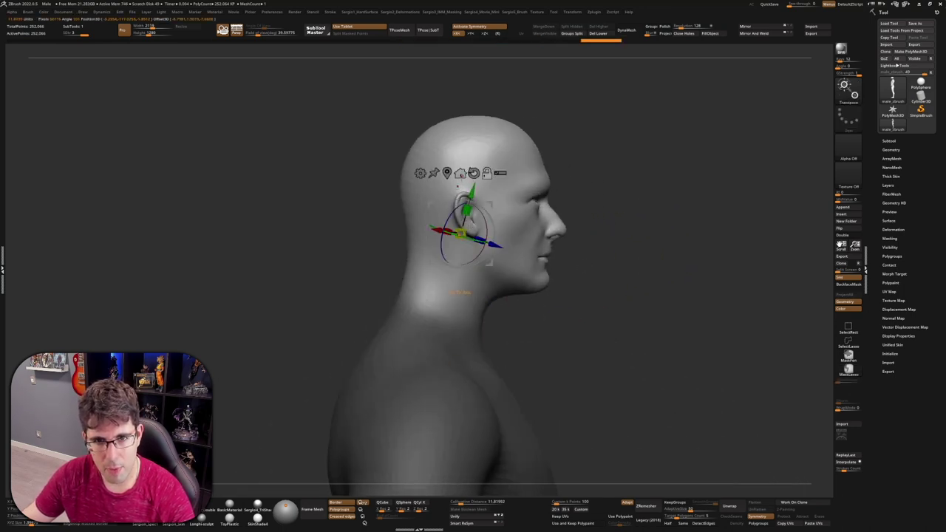
left_click(445, 299)
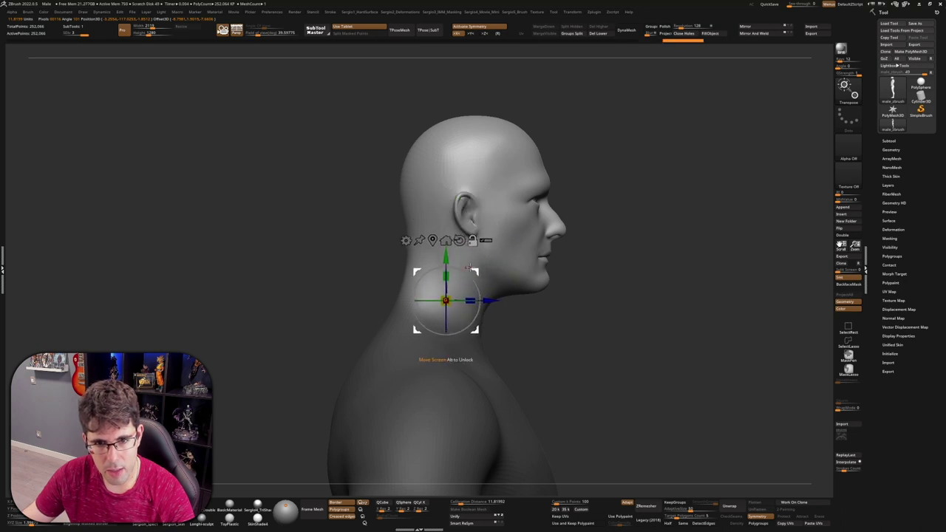
right_click_drag(563, 327, 521, 319, "shift")
mouse_move(445, 299)
left_mouse_down()
mouse_move(463, 302)
mouse_move(508, 274)
left_mouse_up()
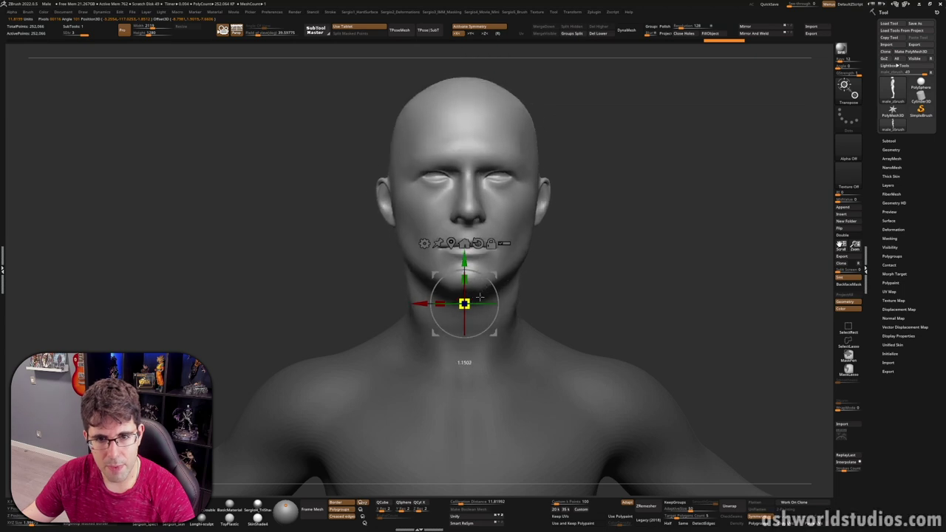
- Test enlarging the head around the neck pivot, then undo back to normal proportions
key("ctrl+z")
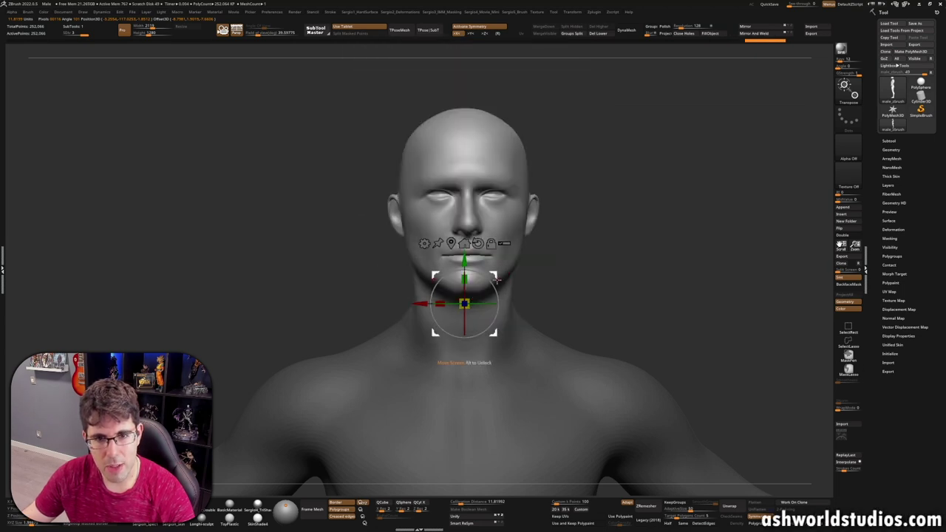
key("space")
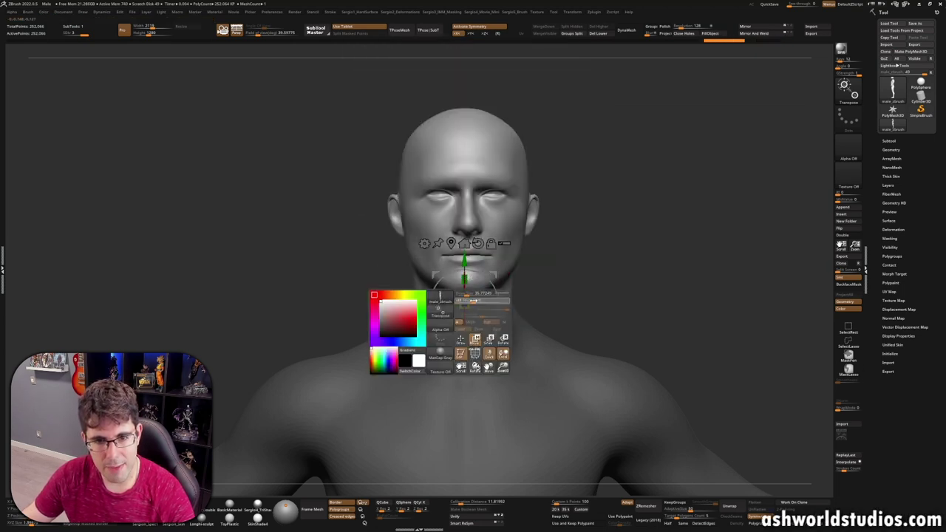
mouse_move(464, 303)
left_mouse_down()
mouse_move(520, 260)
mouse_move(482, 290)
left_mouse_up()
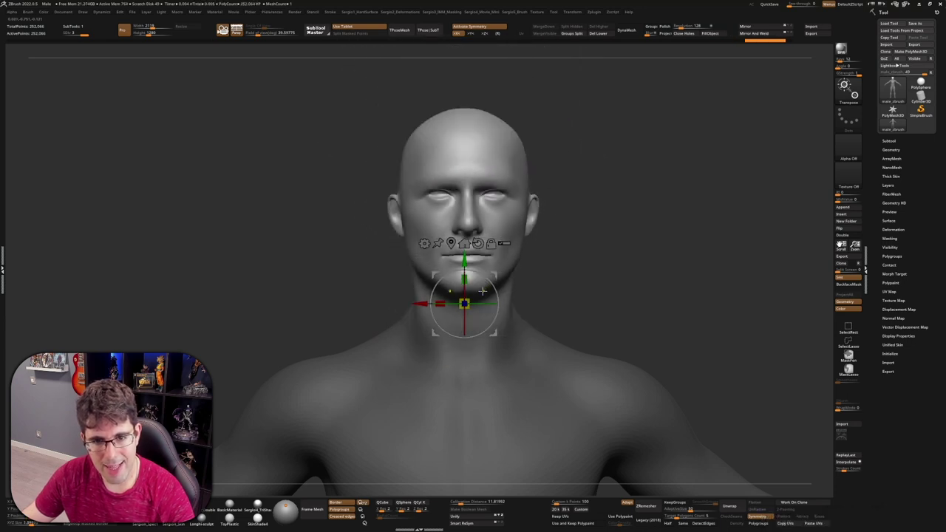
key("space")
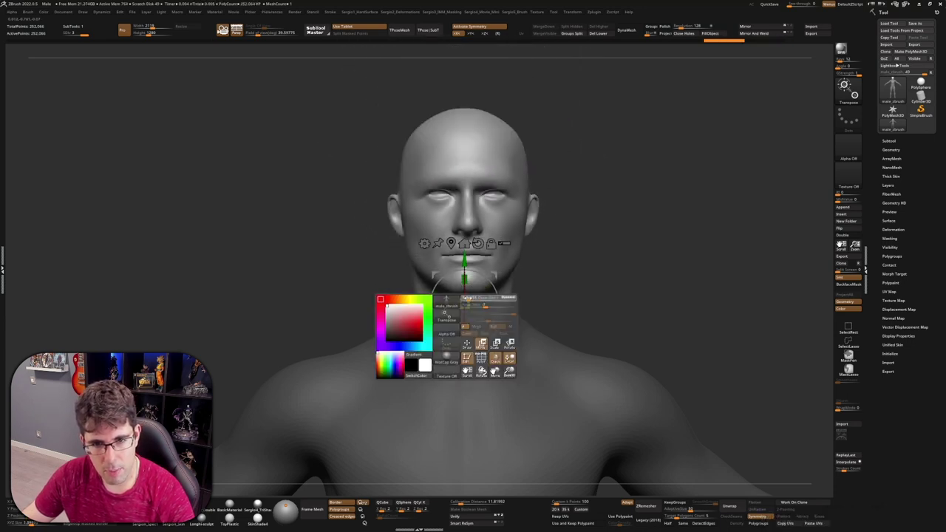
left_click_drag(466, 298, 545, 318)
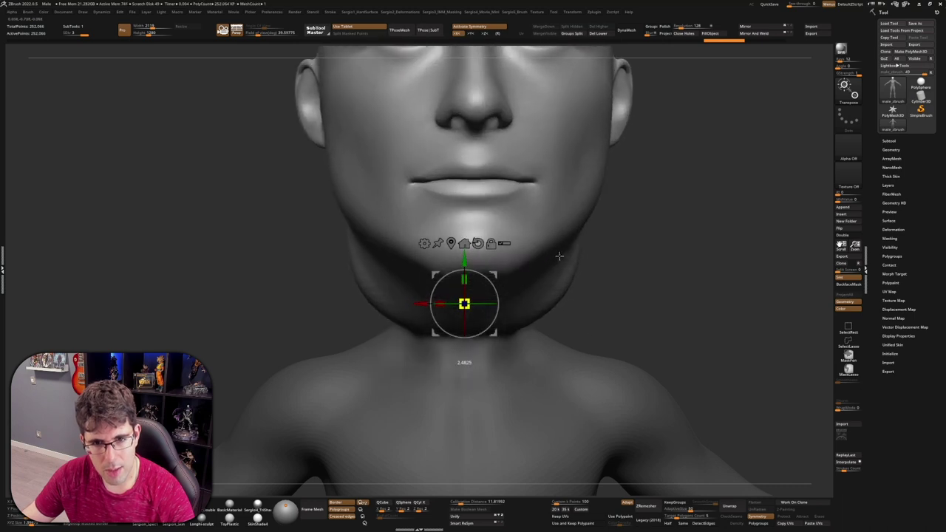
key("ctrl+z")
key("ctrl+z")
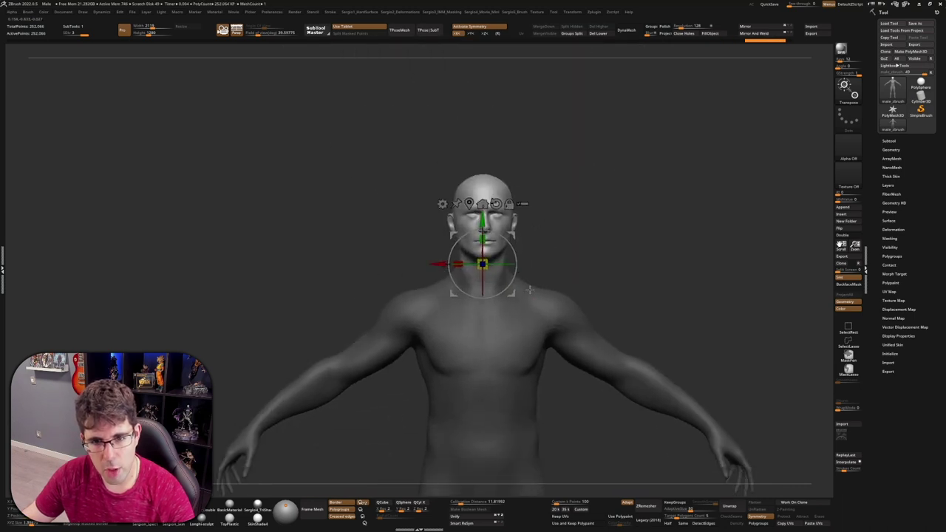
- Undo earlier scaling changes and fit the whole figure in a near-front view
key("ctrl+z")
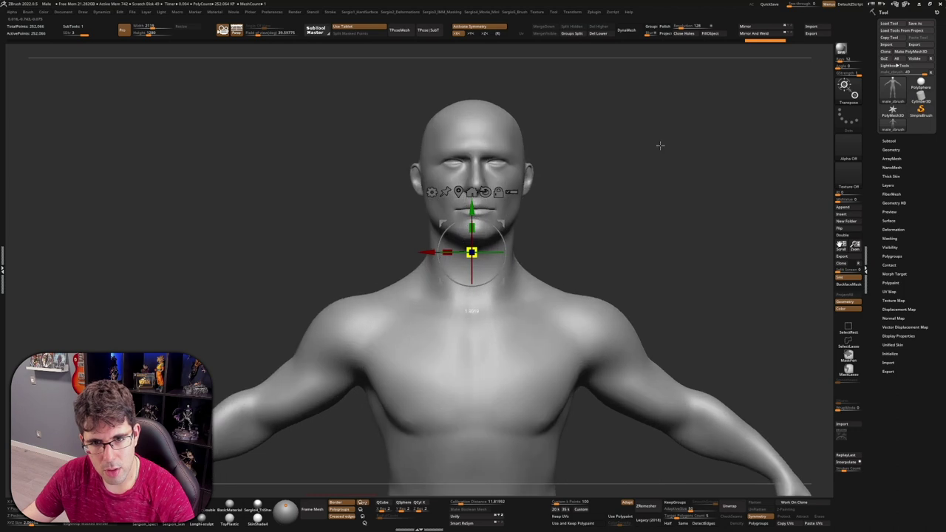
key("ctrl+z")
key("ctrl+z")
key("ctrl+z")
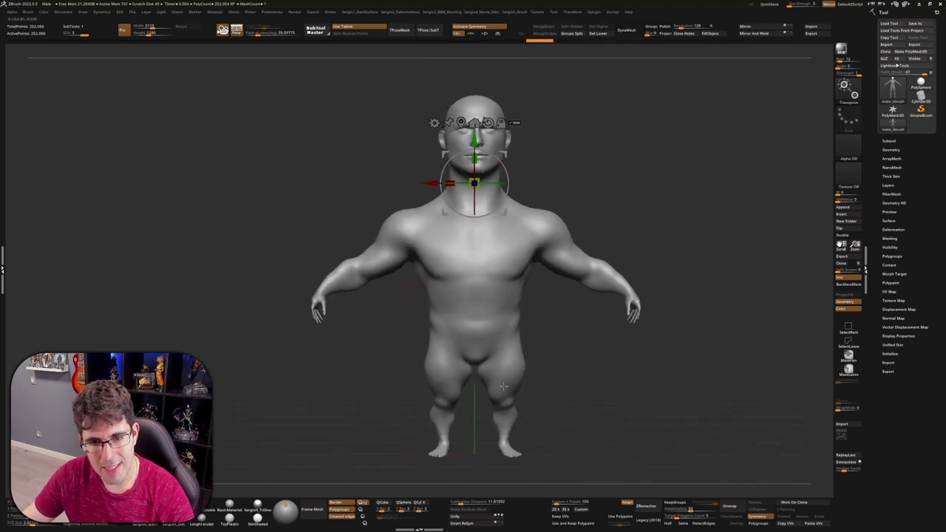
left_click_drag(517, 384, 495, 249)
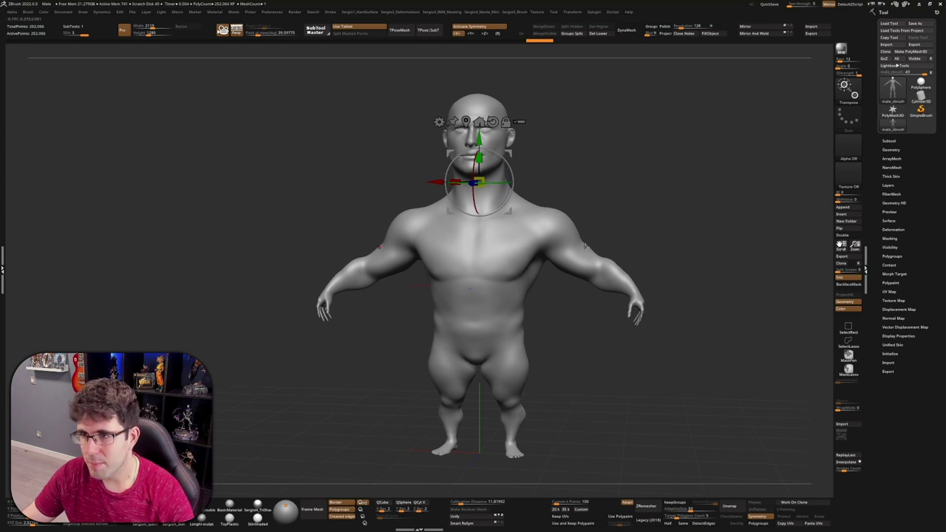
left_click_drag(585, 247, 549, 255)
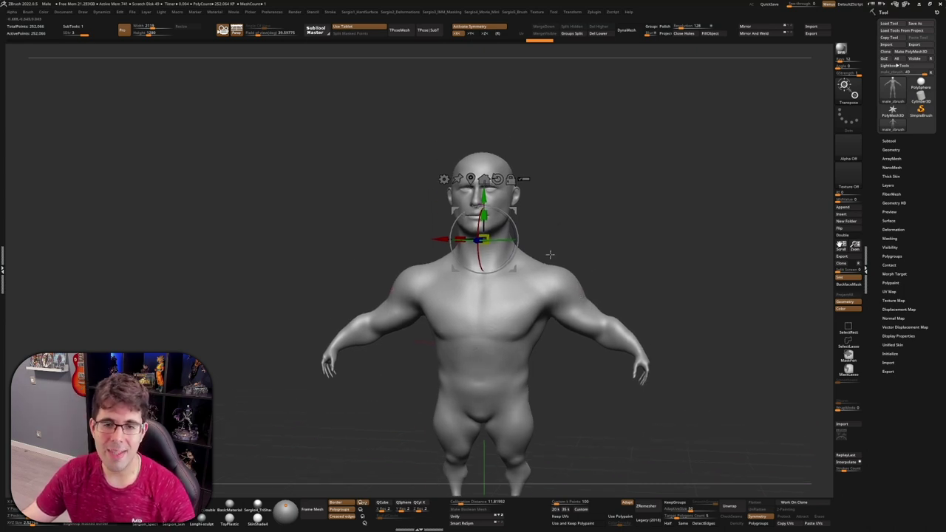
key("f")
- Zoom in and scale the body up into a bulkier build
key("space")
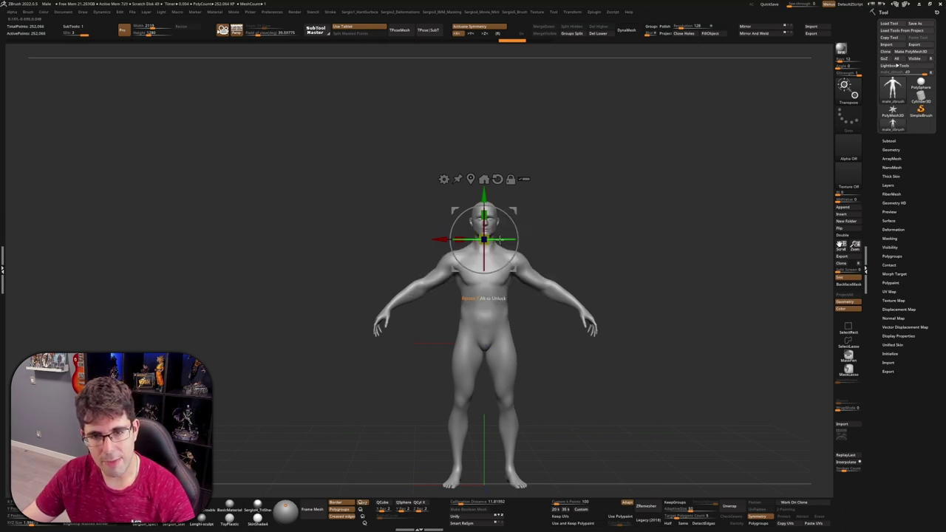
right_click_drag(525, 266, 430, 243, "ctrl")
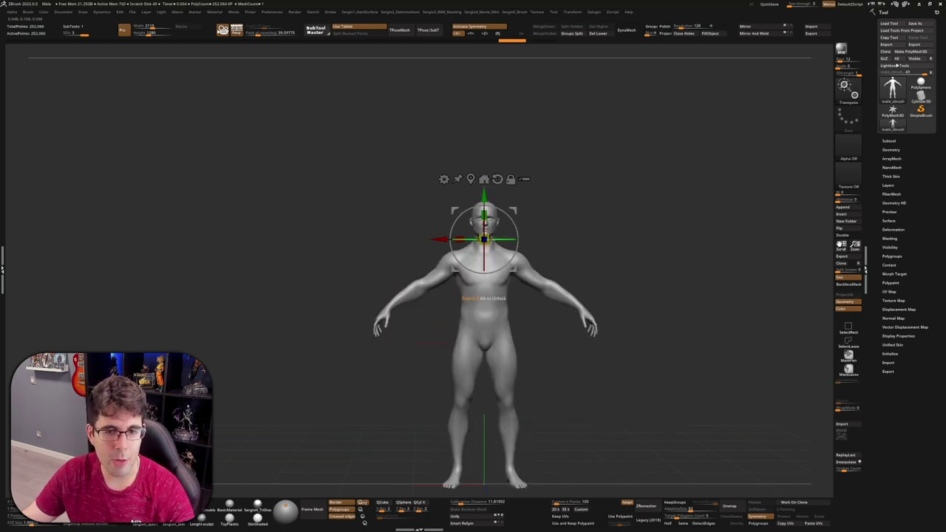
key("space")
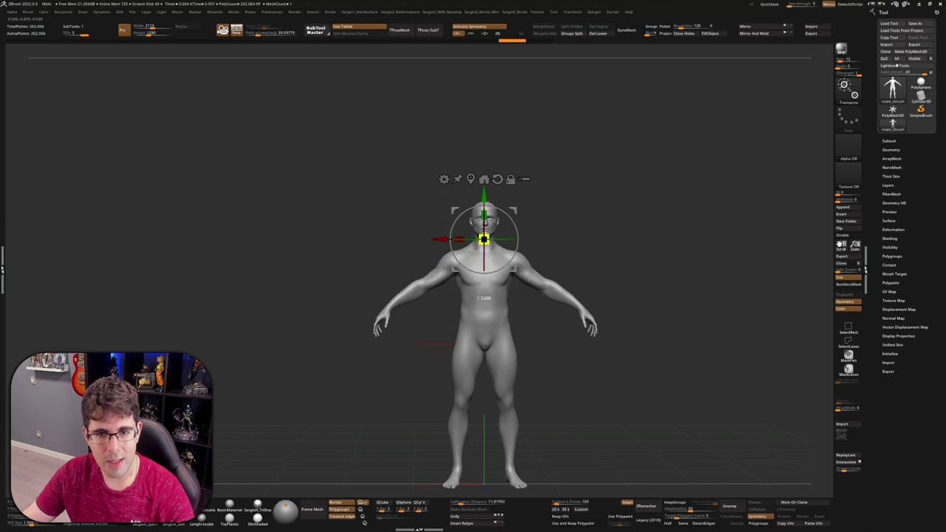
key("space")
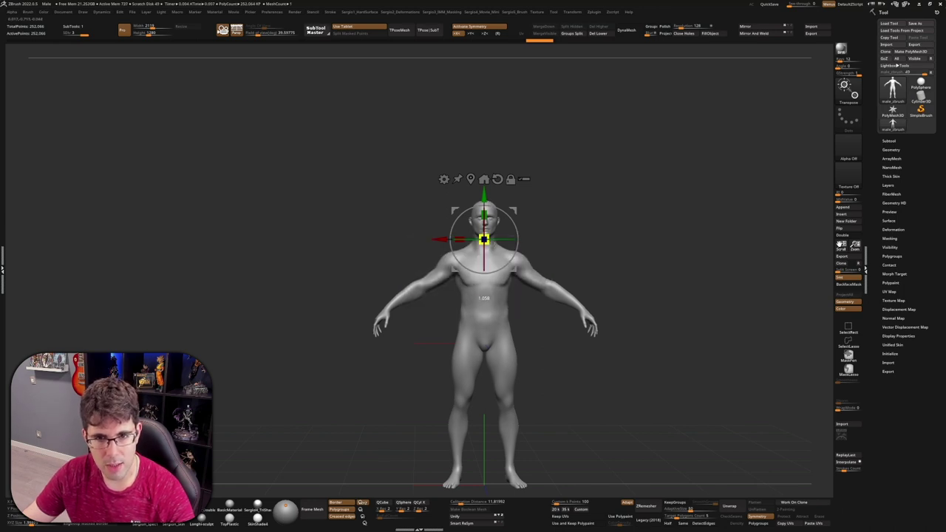
mouse_move(562, 317)
left_mouse_down()
mouse_move(603, 316)
mouse_move(732, 404)
left_mouse_up()
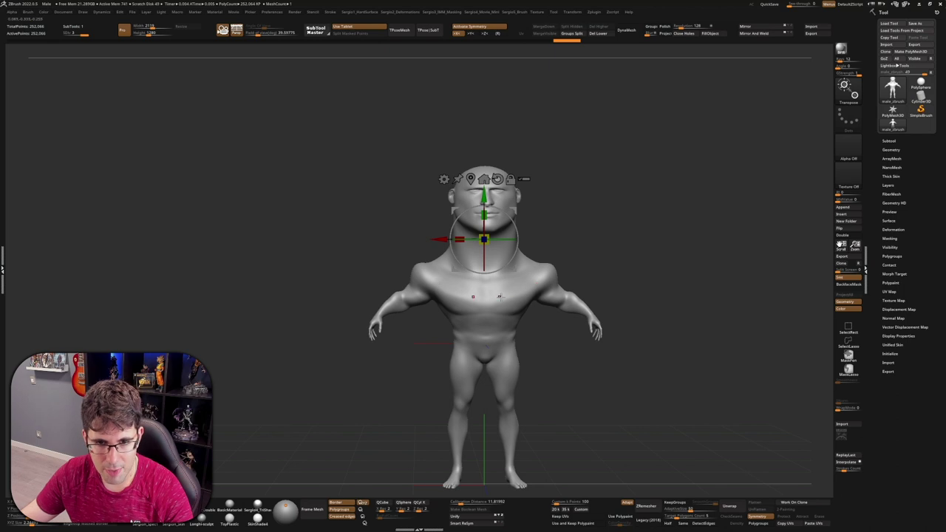
- Undo the bulky body, centre the transform gizmo on the head, and scale the head up
key("ctrl+z")
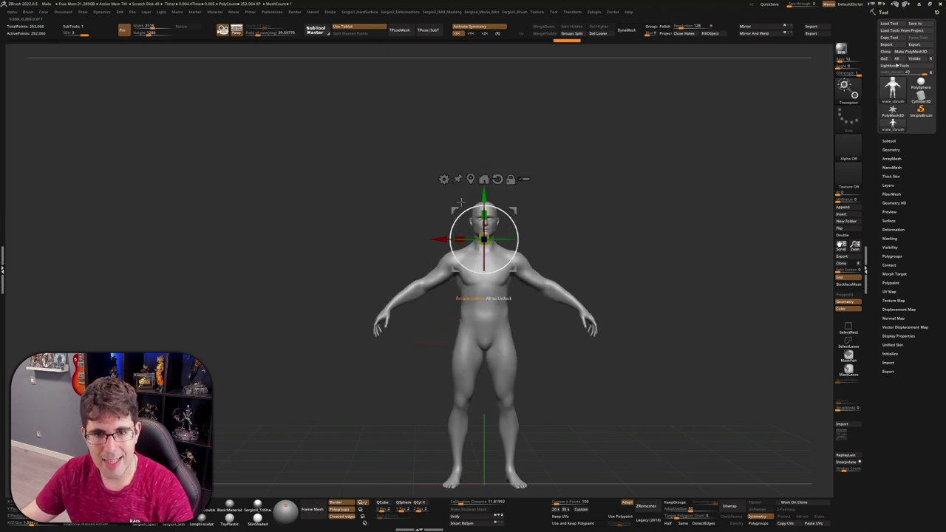
left_click_drag(392, 281, 569, 214)
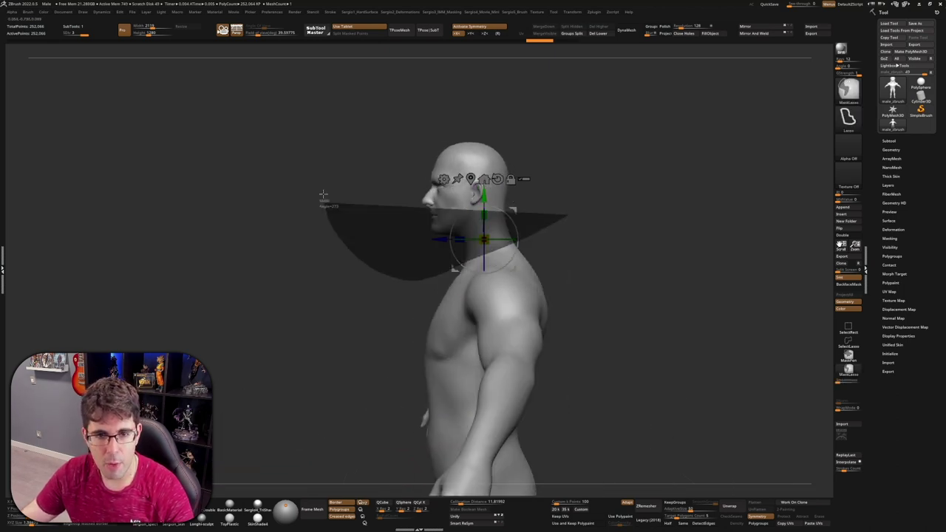
left_click(506, 301)
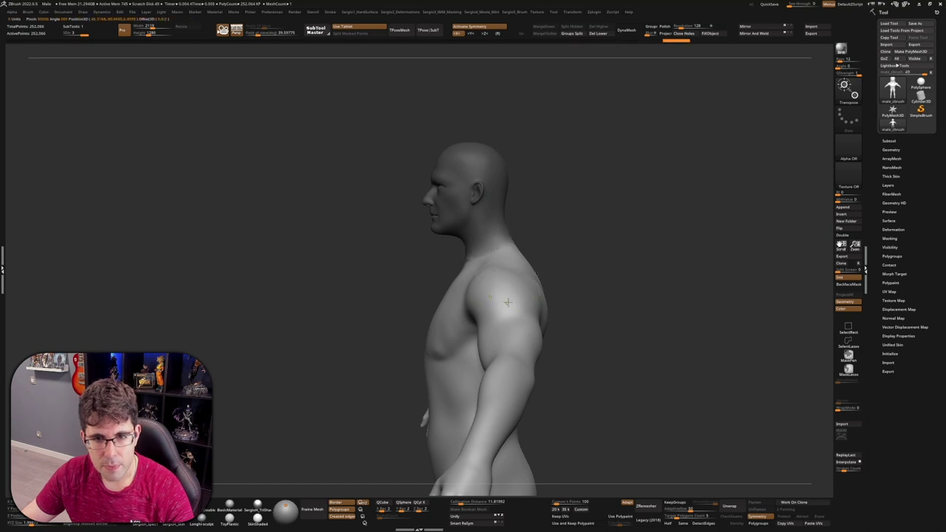
left_click_drag(613, 266, 547, 265, "shift")
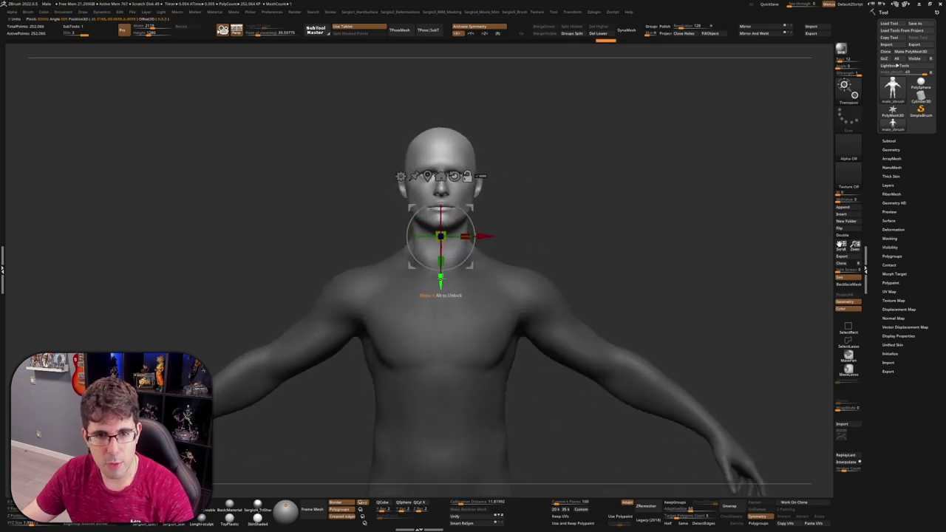
left_click(436, 162)
left_click_drag(635, 222, 532, 221, "shift")
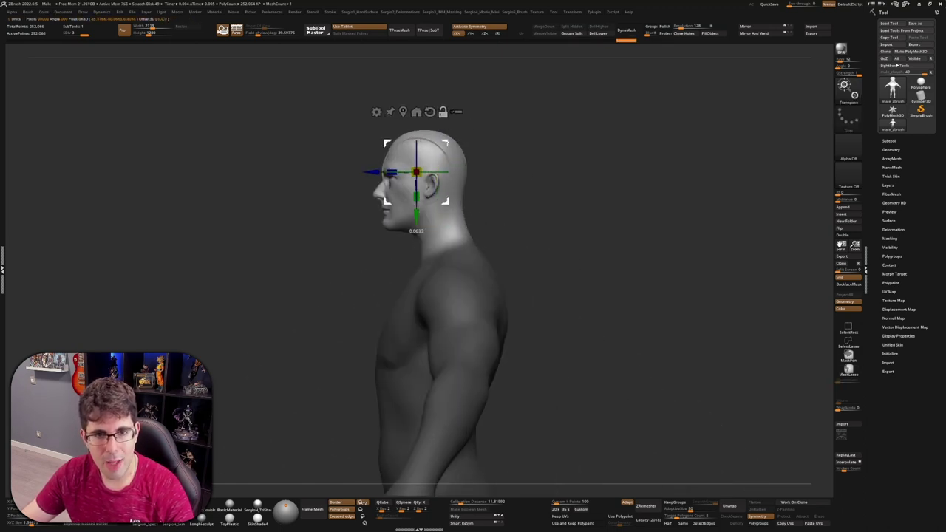
mouse_move(448, 141)
left_mouse_down()
mouse_move(457, 141)
mouse_move(472, 179)
left_mouse_up()
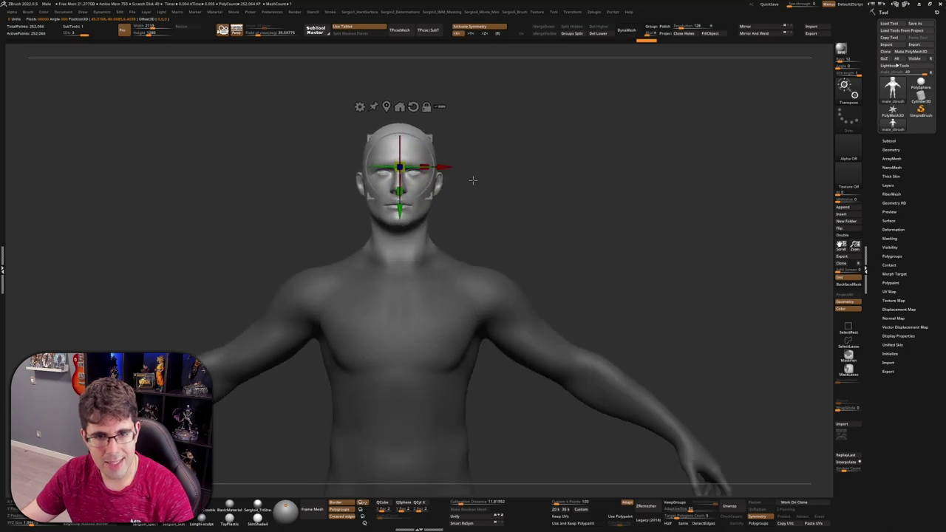
mouse_move(399, 167)
left_mouse_down()
mouse_move(385, 206)
mouse_move(400, 121)
mouse_move(399, 133)
left_mouse_up()
- Clear the mask and frame the full figure front-on
key("q")
key("f")
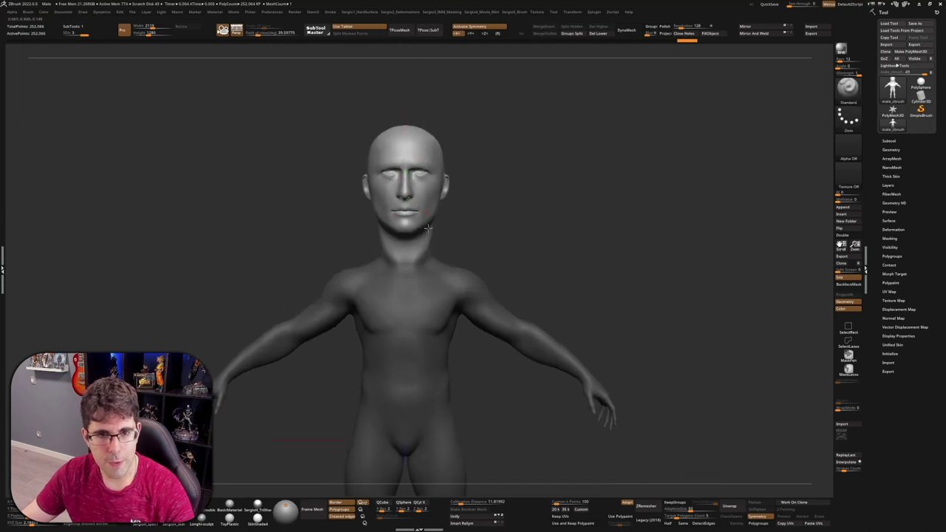
left_click_drag(561, 221, 561, 163, "alt")
left_click_drag(414, 340, 428, 326)
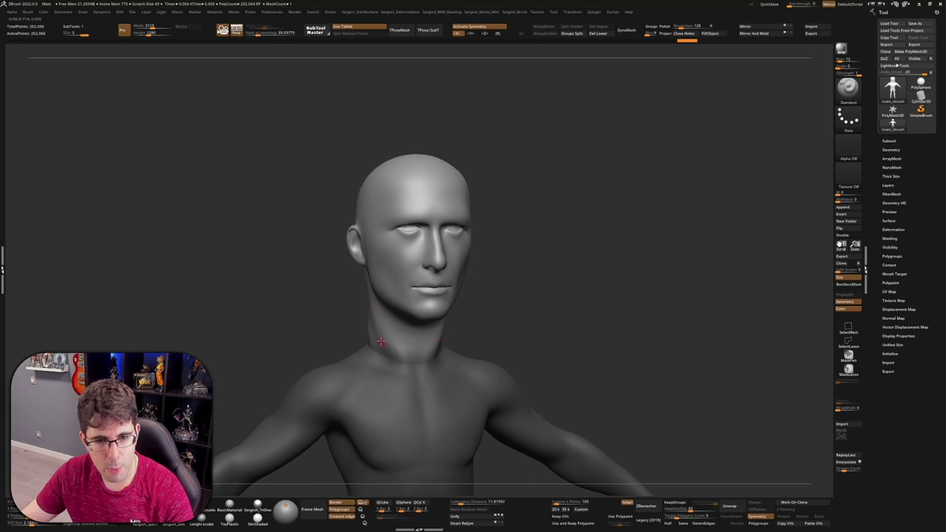
right_click_drag(375, 318, 390, 342)
left_click_drag(390, 342, 357, 269, "alt")
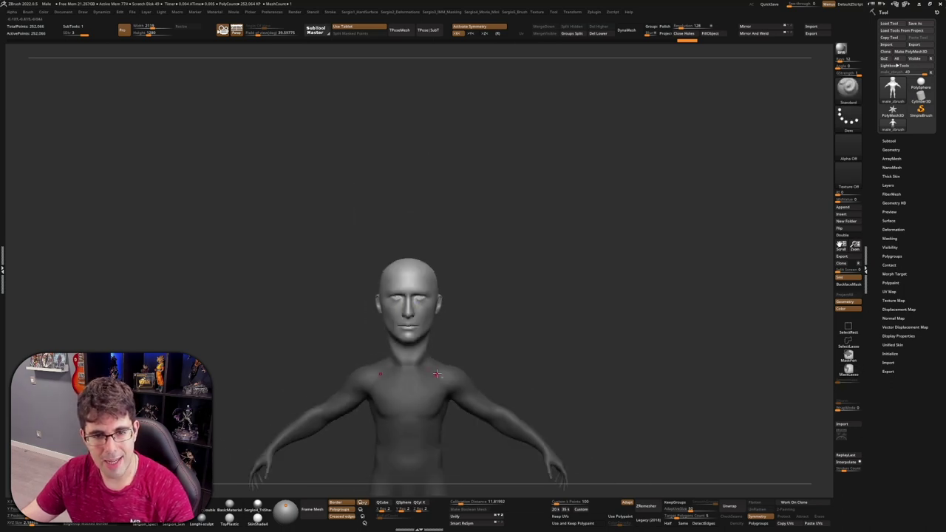
key("f")
right_click_drag(438, 226, 449, 264, "ctrl")
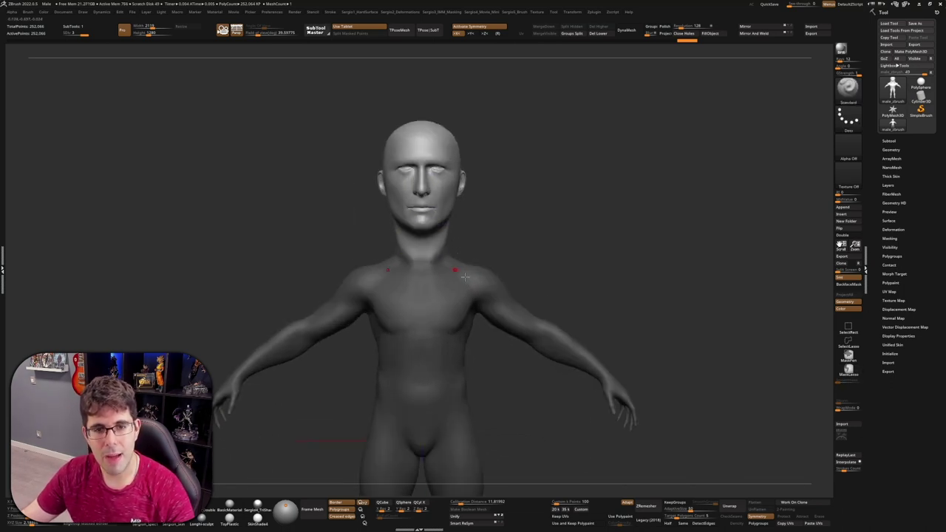
right_click_drag(521, 242, 499, 236, "ctrl")
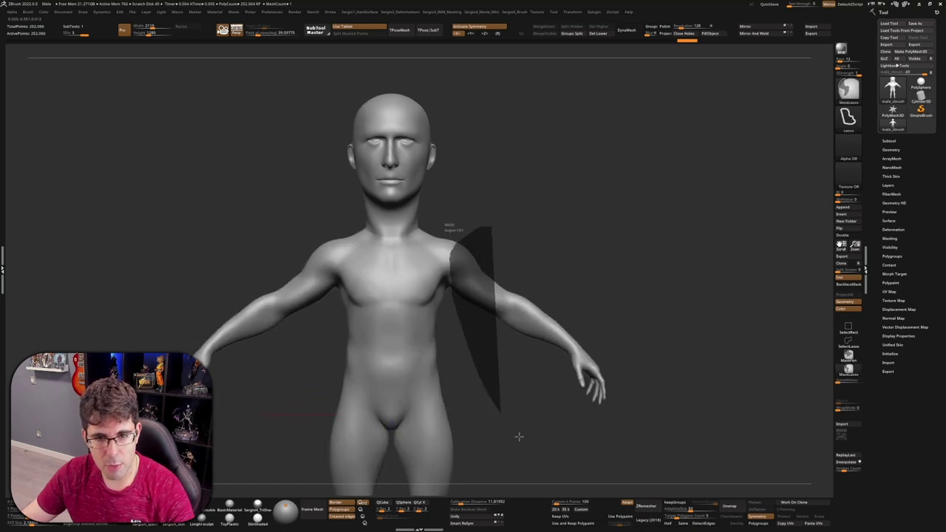
- Mask everything but the right arm, set the gizmo at the wrist, and test-scale the arm
left_click_drag(448, 255, 528, 280, "ctrl")
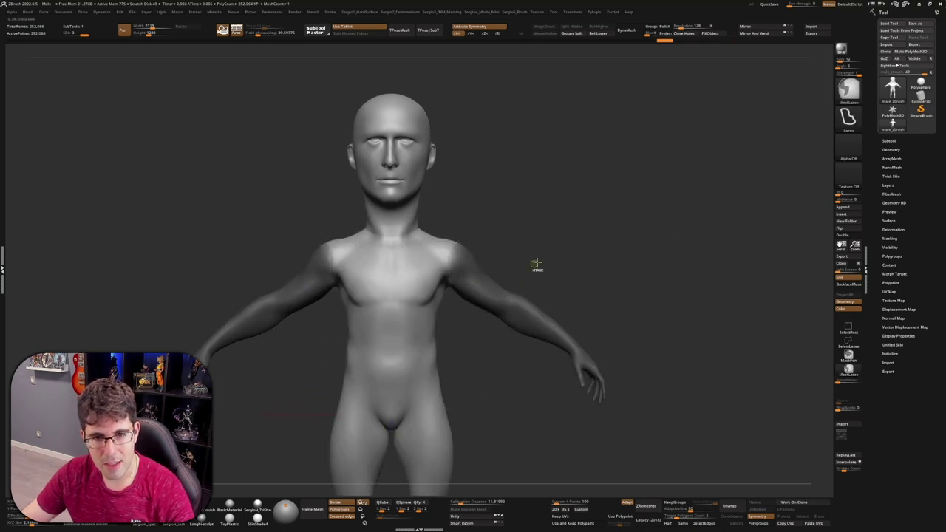
left_click(535, 264, "ctrl")
key("w")
left_click_drag(650, 310, 591, 325)
left_click(576, 362)
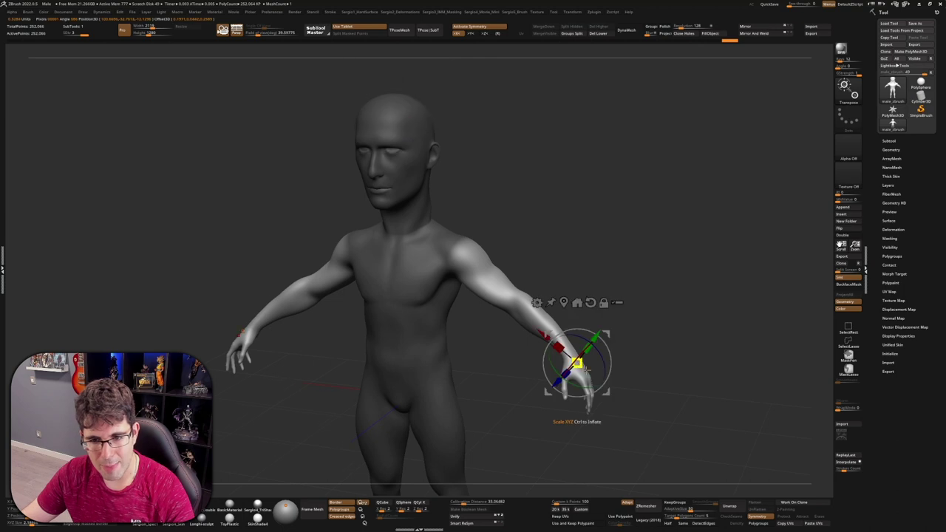
right_click_drag(588, 369, 450, 203, "shift")
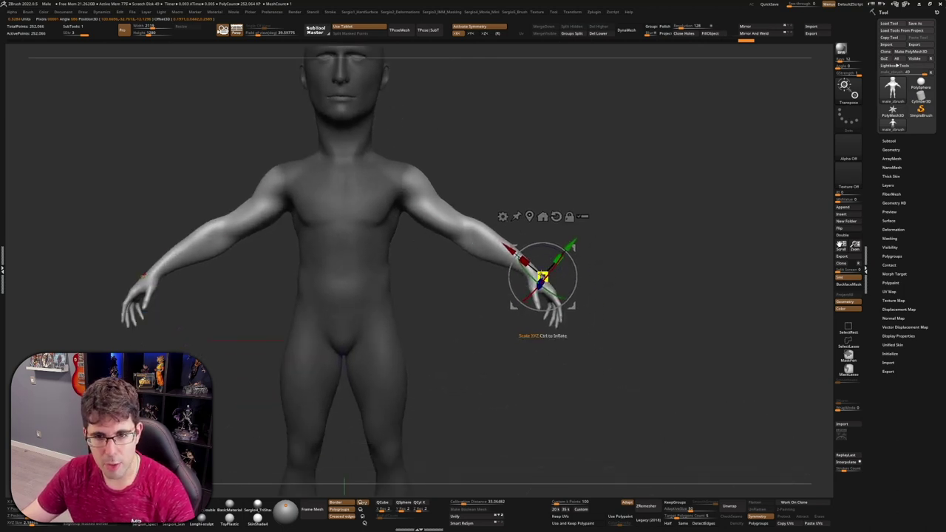
left_click_drag(541, 275, 540, 258)
key("ctrl+z")
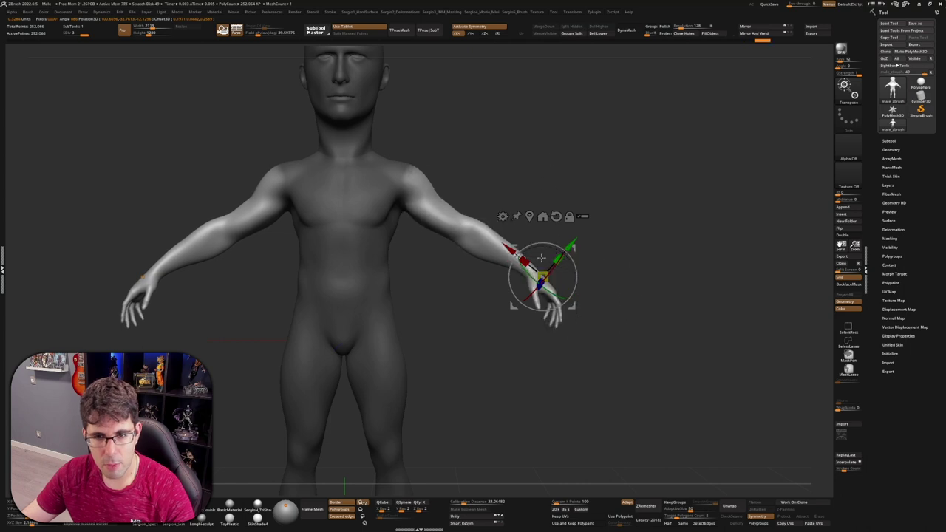
- Scale both arms up together, trying and reverting a downward forearm rotation
right_click_drag(550, 305, 527, 314, "shift")
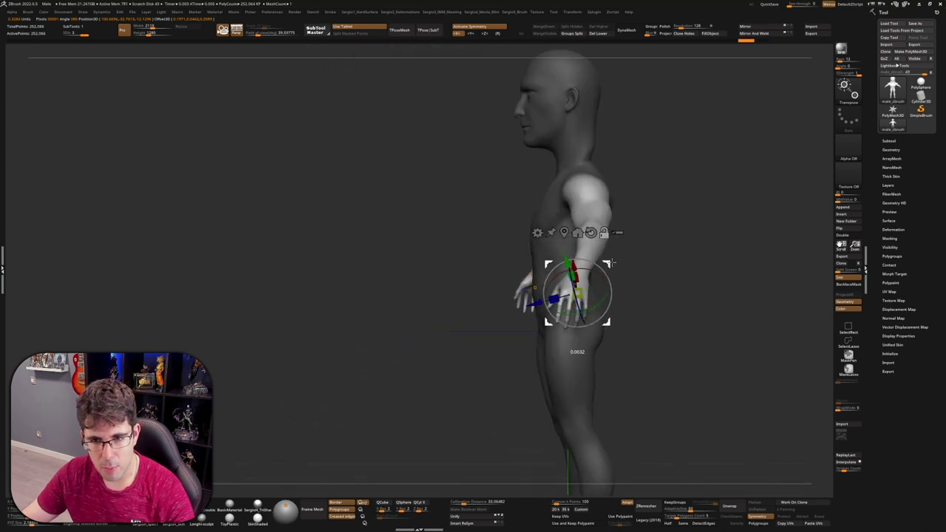
right_click_drag(604, 246, 612, 297, "shift")
key("space")
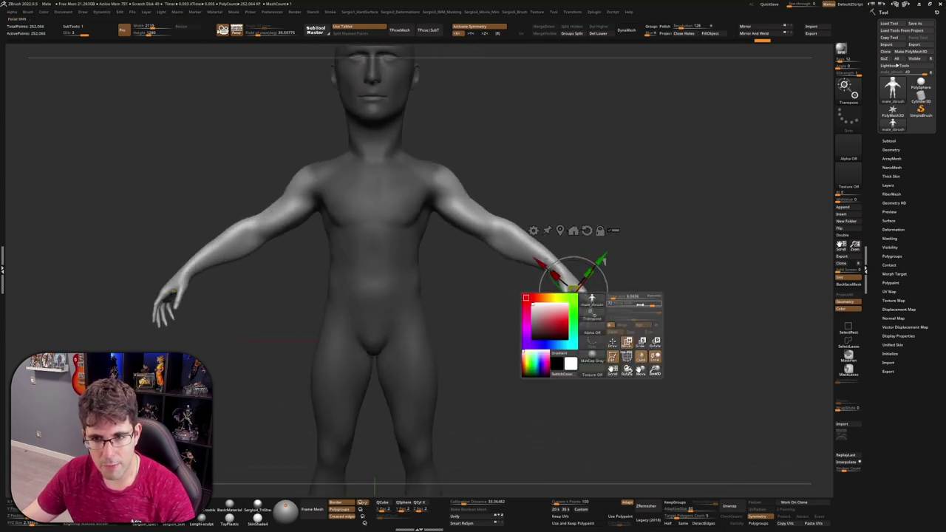
left_click_drag(572, 290, 538, 224)
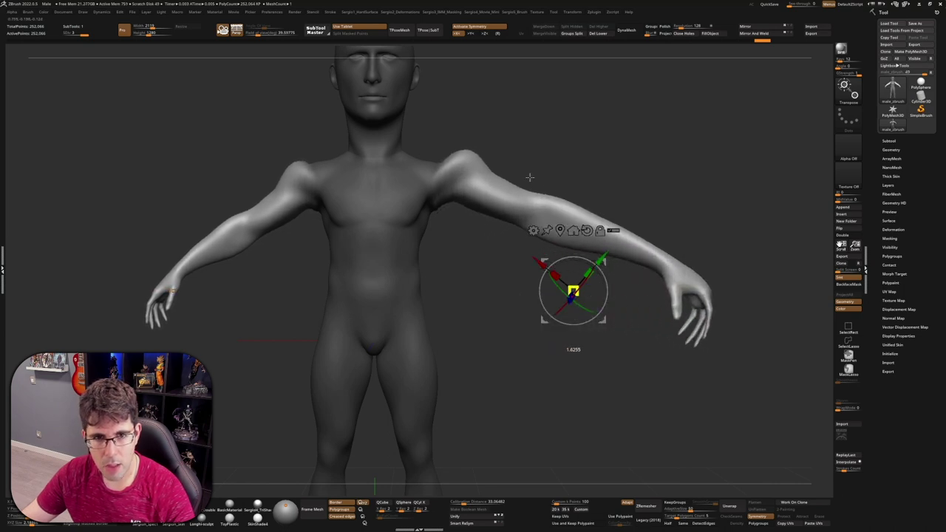
left_click_drag(542, 264, 550, 274)
key("ctrl+z")
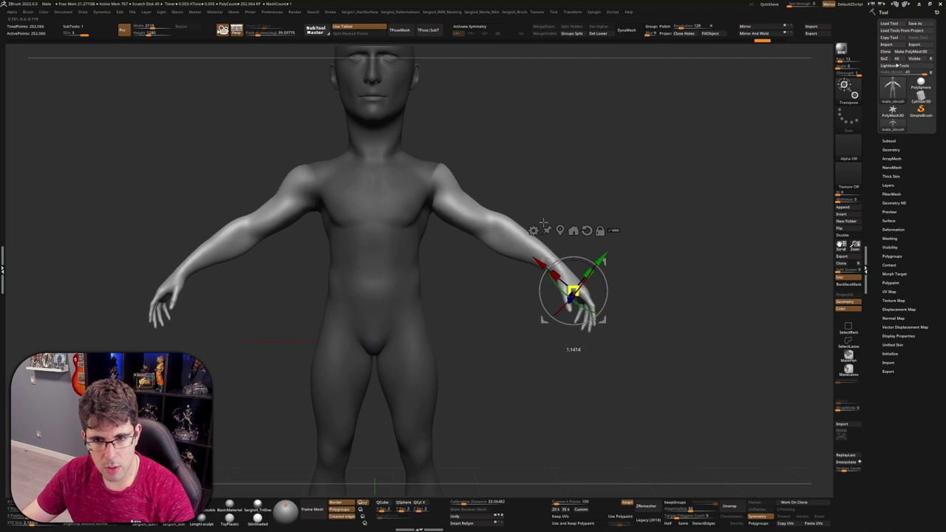
key("ctrl+shift+z")
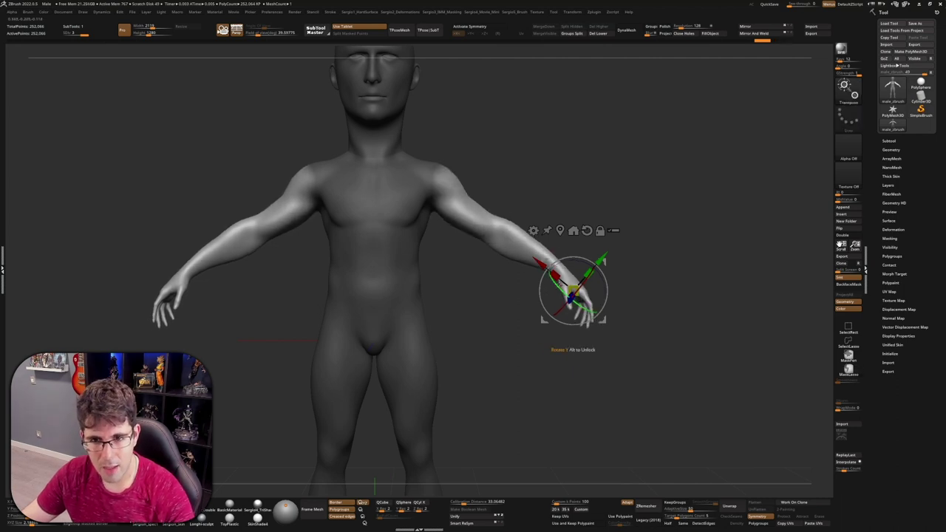
- Stretch both arms much longer outward, pulling the right arm further
left_click_drag(572, 290, 465, 46)
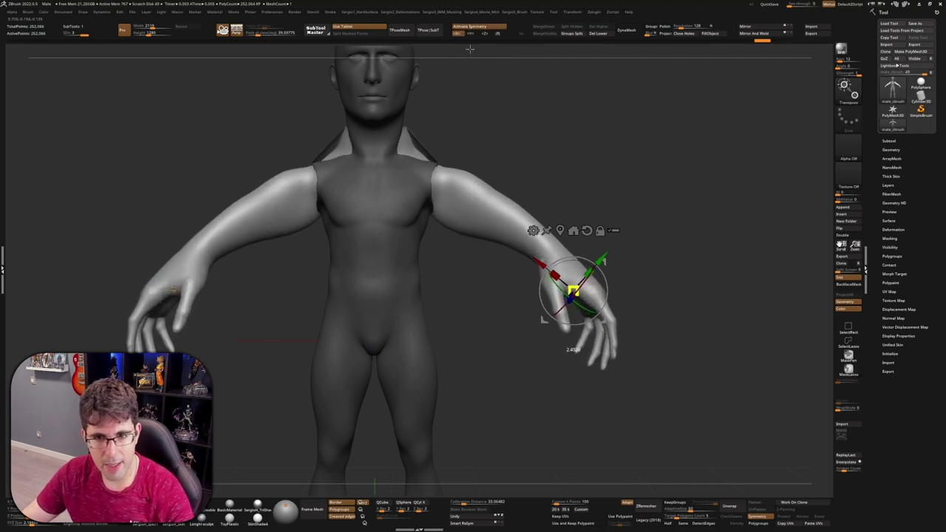
mouse_move(614, 280)
left_mouse_down()
mouse_move(884, 389)
mouse_move(684, 411)
mouse_move(539, 265)
left_mouse_up()
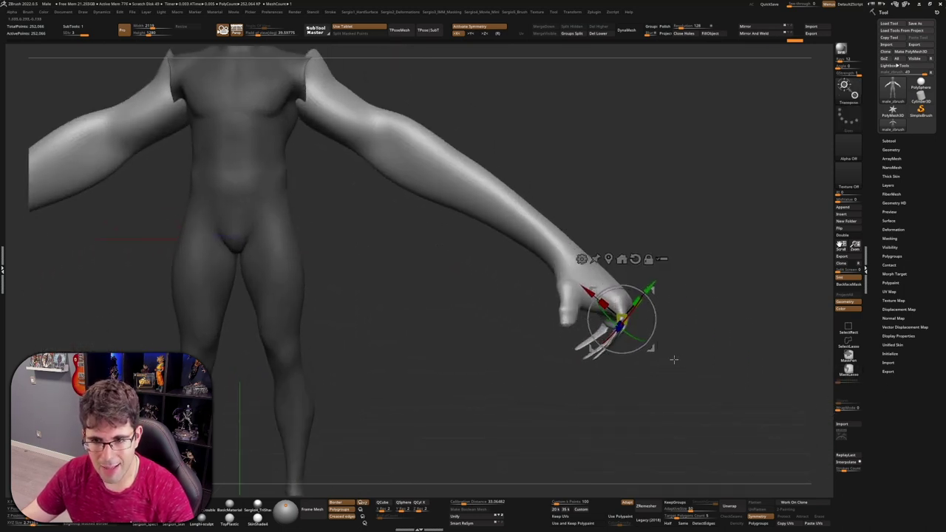
mouse_move(473, 215)
left_mouse_down()
mouse_move(746, 260)
mouse_move(580, 331)
mouse_move(424, 449)
mouse_move(422, 402)
left_mouse_up()
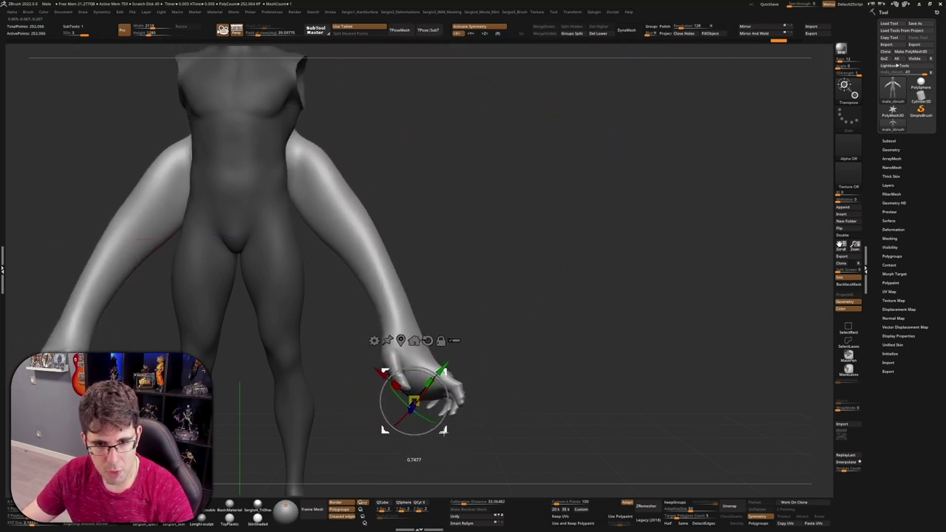
mouse_move(422, 403)
right_mouse_down("ctrl")
mouse_move(384, 369)
mouse_move(369, 337)
mouse_move(518, 311)
mouse_move(492, 314)
right_mouse_up("ctrl")
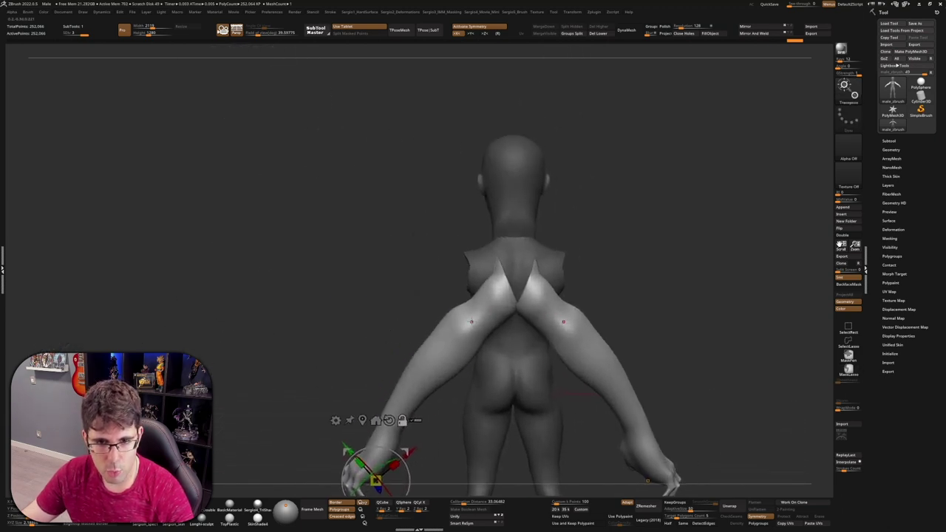
- Pivot at the shoulder and swing the lengthened arms down to hang angled beside the body
left_click(470, 322)
left_click_drag(491, 309, 432, 288)
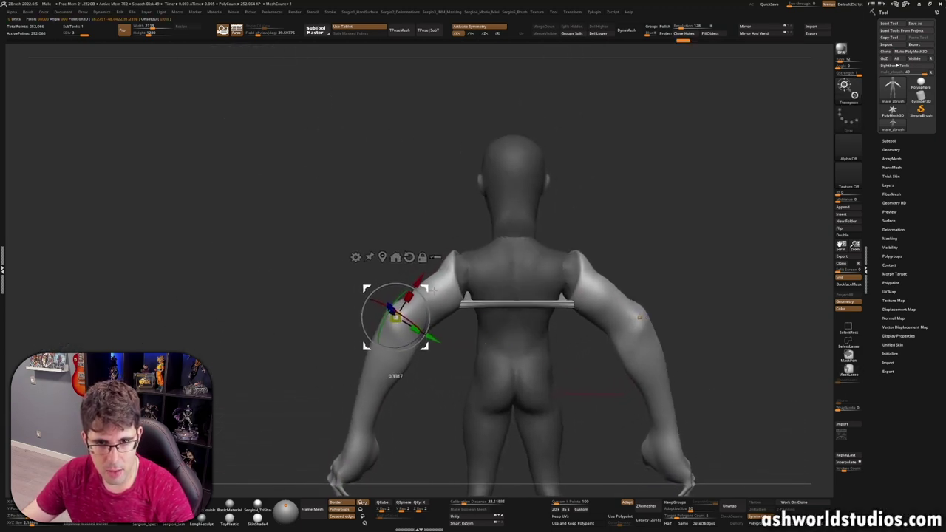
right_click_drag(431, 289, 471, 295)
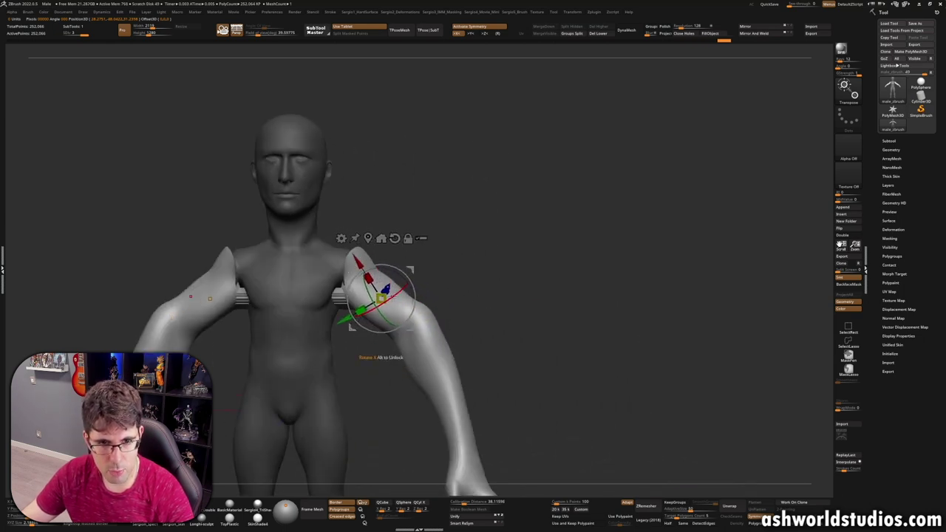
mouse_move(403, 300)
left_mouse_down()
mouse_move(404, 267)
mouse_move(433, 270)
left_mouse_up()
mouse_move(433, 270)
right_mouse_down()
mouse_move(403, 272)
mouse_move(528, 340)
mouse_move(490, 295)
mouse_move(490, 277)
right_mouse_up()
key("q")
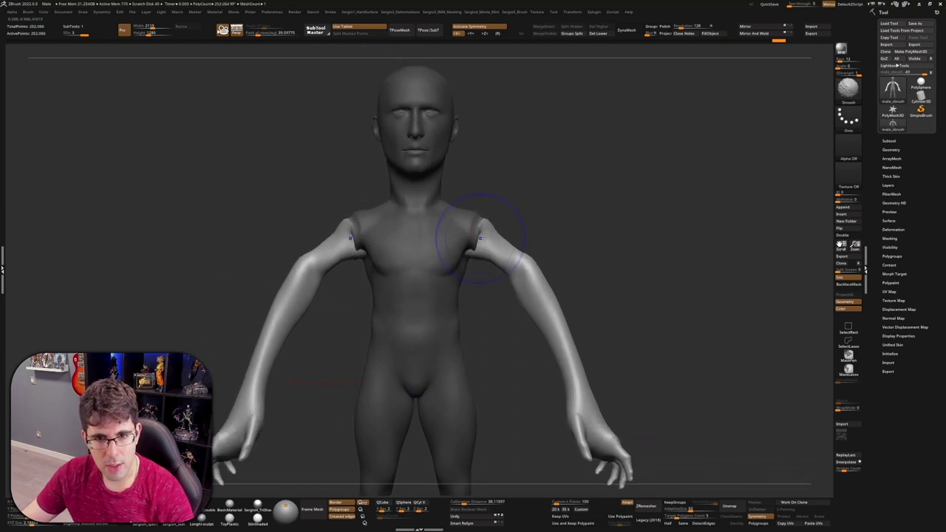
- Smooth the kinked shoulder joint where the lowered arm meets the torso, then inspect the whole figure
left_click_drag(480, 238, 475, 238, "shift")
mouse_move(517, 239)
right_mouse_down("ctrl")
mouse_move(449, 270)
mouse_move(557, 277)
right_mouse_up("ctrl")
mouse_move(626, 315)
right_mouse_down("ctrl")
mouse_move(717, 348)
mouse_move(664, 410)
right_mouse_up("ctrl")
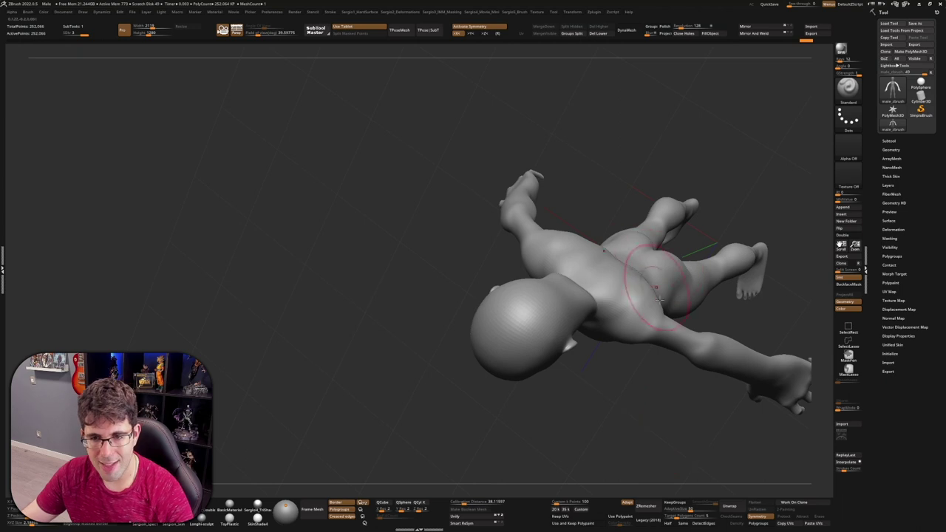
mouse_move(657, 295)
right_mouse_down()
mouse_move(657, 253)
mouse_move(625, 329)
right_mouse_up()
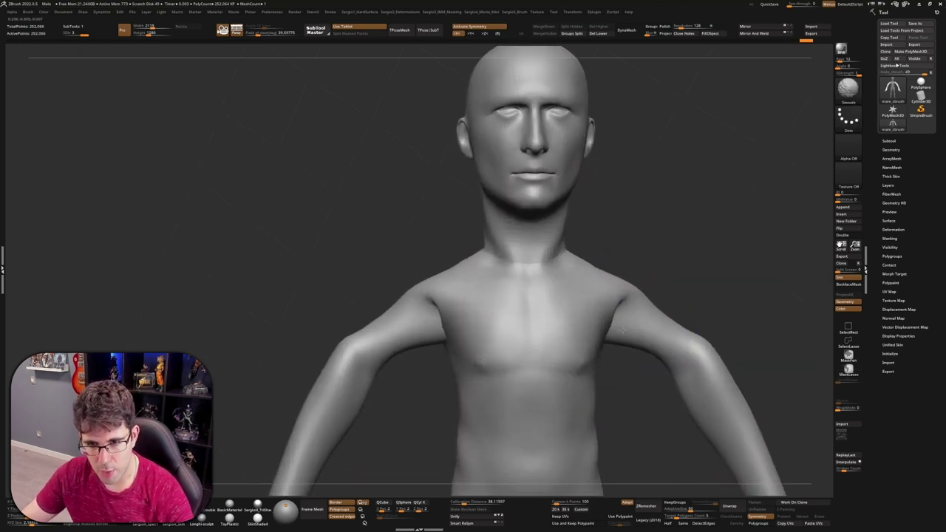
mouse_move(606, 321)
right_mouse_down()
mouse_move(621, 341)
mouse_move(652, 347)
mouse_move(628, 353)
right_mouse_up()
mouse_move(644, 317)
right_mouse_down("ctrl")
mouse_move(674, 355)
mouse_move(669, 337)
mouse_move(675, 363)
mouse_move(716, 390)
mouse_move(661, 355)
right_mouse_up("ctrl")
right_click_drag(604, 381, 613, 272, "alt")
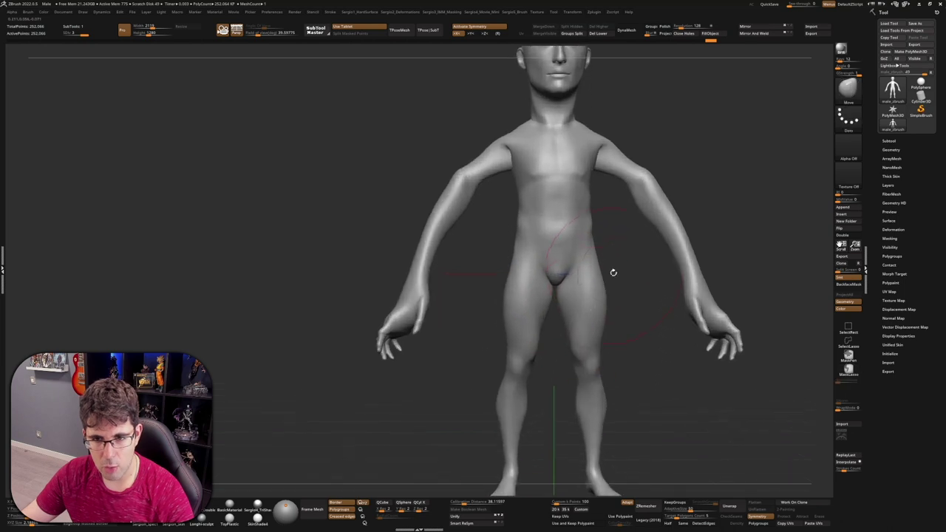
- Mask everything except the legs and switch to the Move Transpose gizmo
left_click_drag(555, 288, 596, 324, "ctrl")
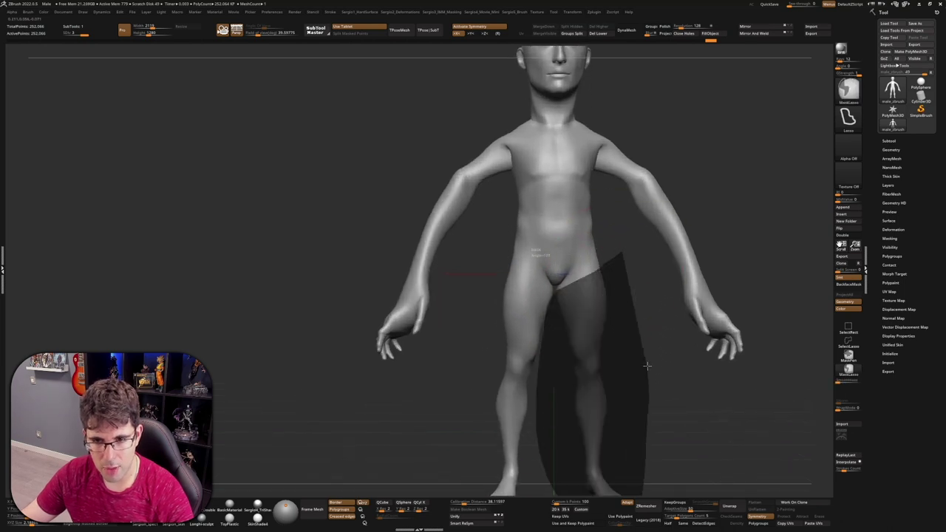
left_click(623, 319, "ctrl")
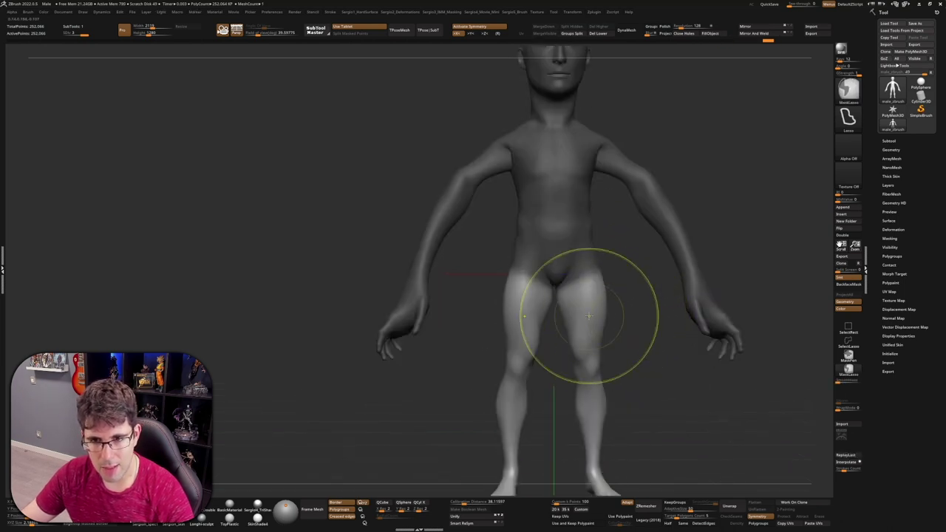
key("w")
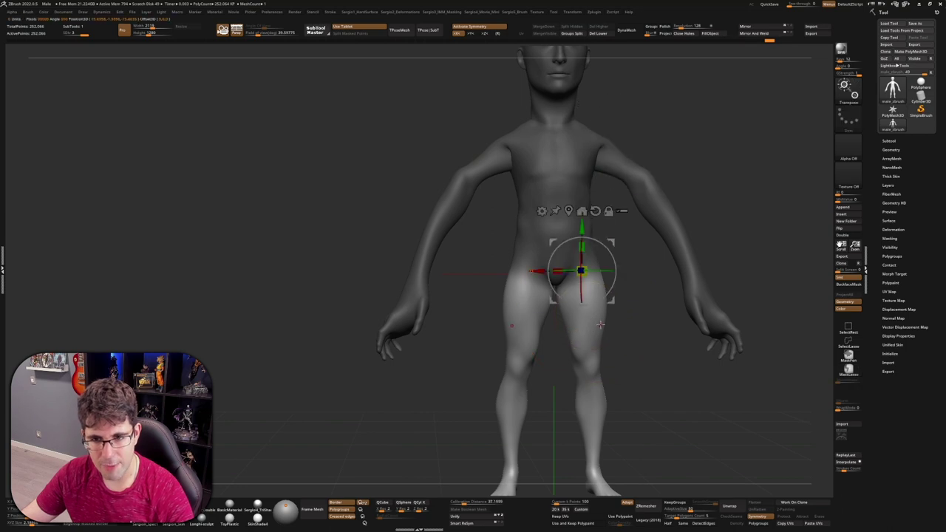
- Orbit to a side view of the legs and place the transform pivot on the foot
mouse_move(608, 241)
left_mouse_down()
mouse_move(604, 319)
mouse_move(467, 249)
mouse_move(460, 313)
left_mouse_up()
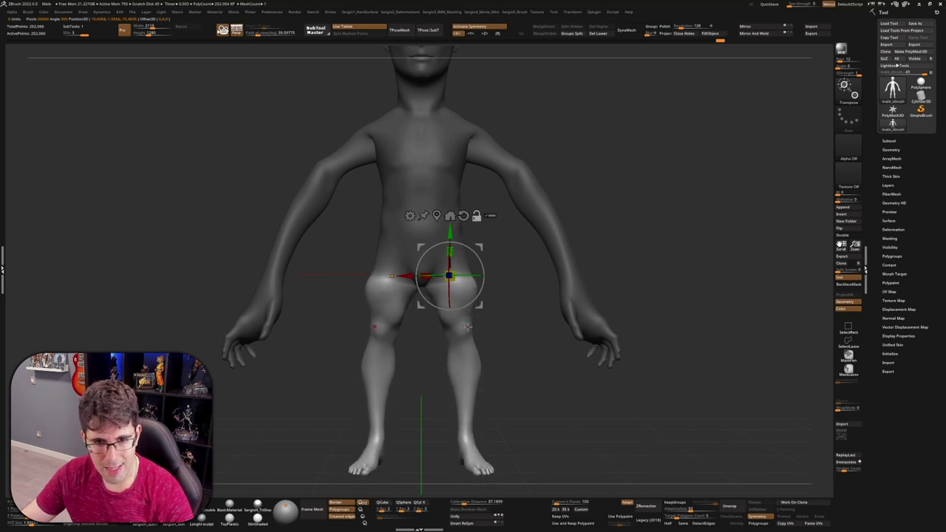
left_click_drag(468, 328, 541, 328)
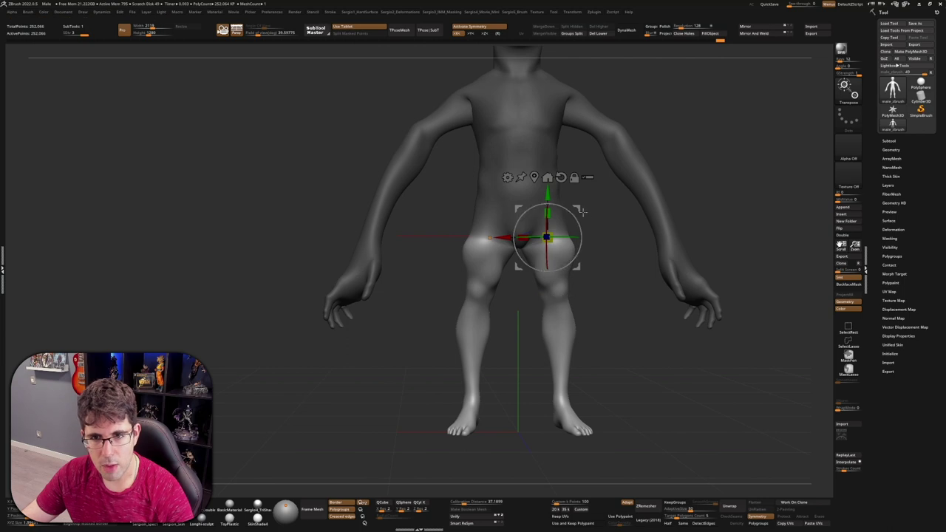
left_click_drag(583, 212, 538, 236)
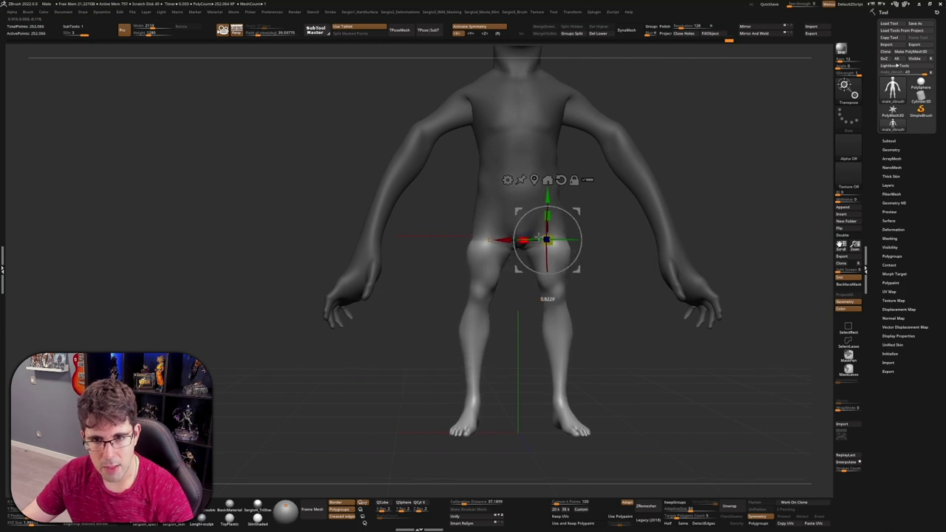
mouse_move(535, 316)
left_mouse_down()
mouse_move(577, 371)
mouse_move(566, 370)
left_mouse_up()
left_click(556, 366)
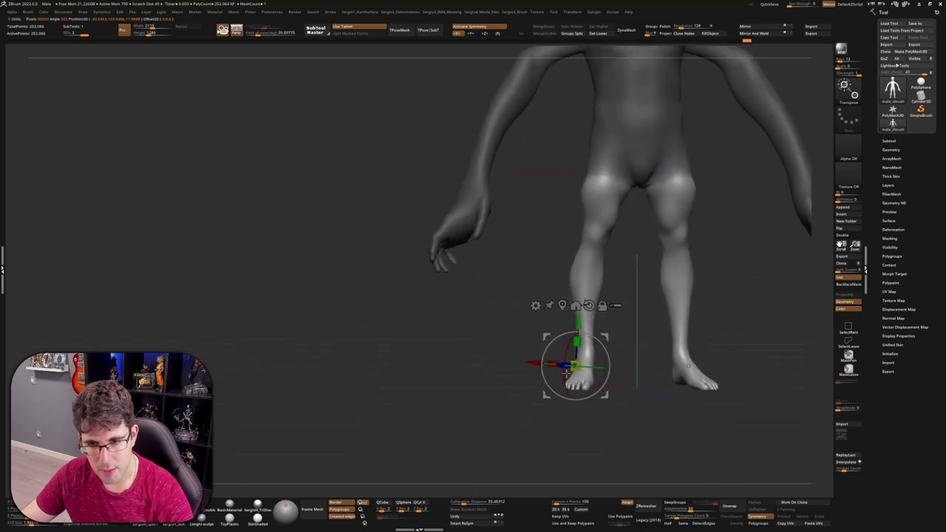
left_click_drag(603, 337, 602, 350, "alt")
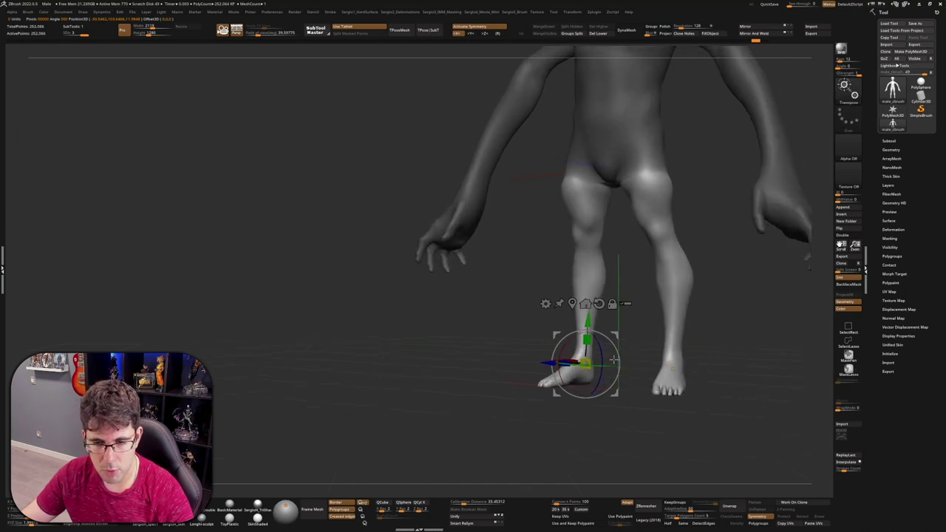
mouse_move(640, 350)
left_mouse_down()
mouse_move(585, 363)
mouse_move(671, 367)
mouse_move(552, 429)
mouse_move(548, 362)
left_mouse_up()
key("f")
key("ctrl+z")
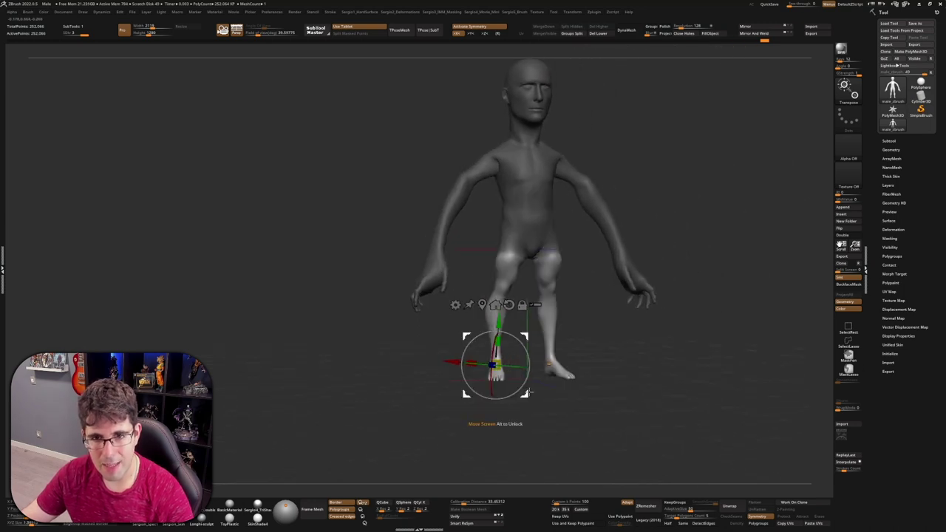
left_click_drag(520, 349, 517, 342)
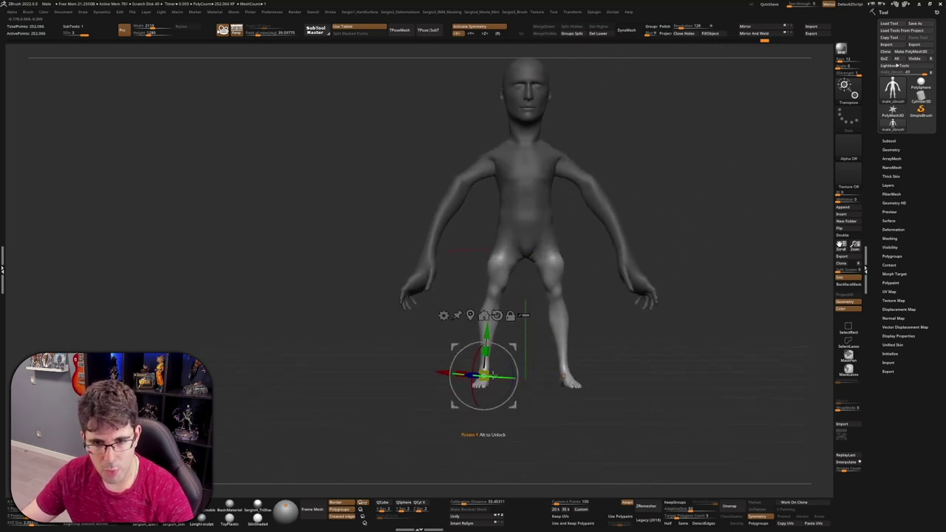
left_click_drag(483, 376, 490, 463)
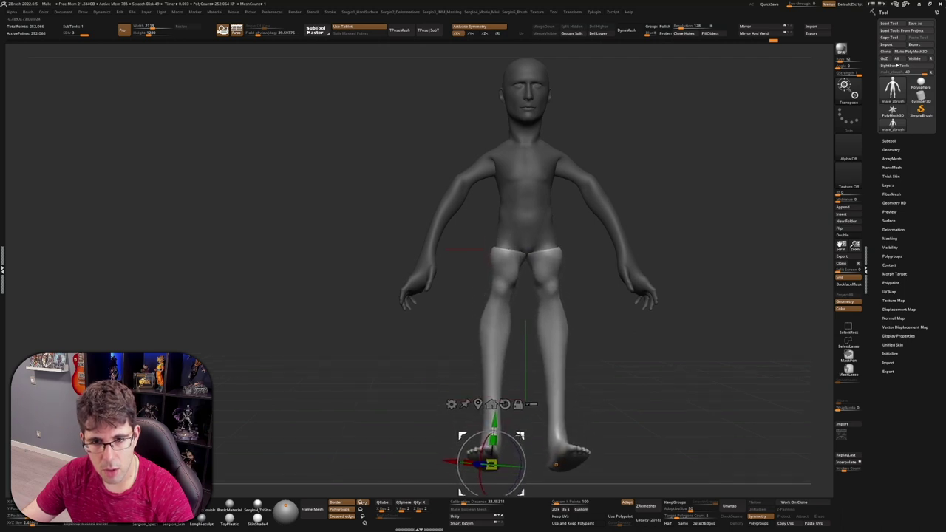
key("ctrl+z")
mouse_move(443, 275)
left_mouse_down()
mouse_move(517, 275)
mouse_move(504, 289)
left_mouse_up()
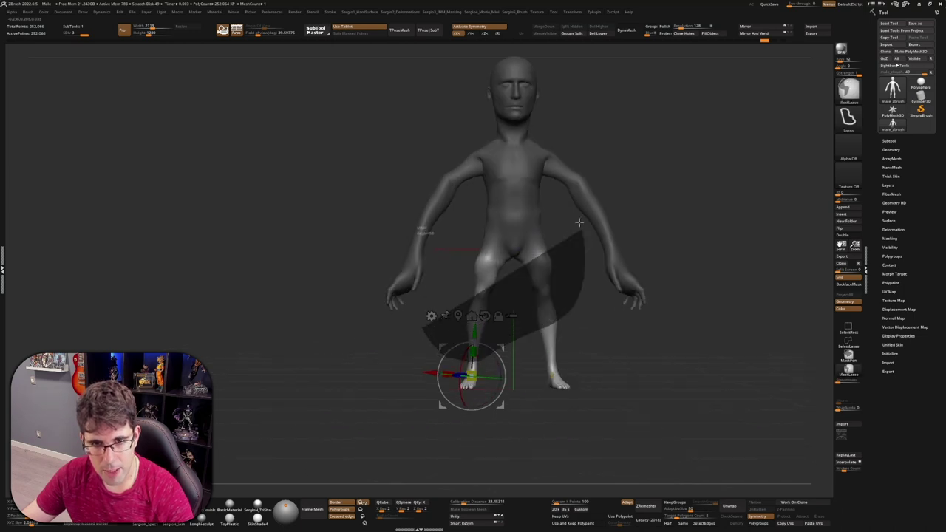
- Set the Transpose pivot on the left foot and scale up the feet and ankles
left_click_drag(464, 360, 497, 249, "alt")
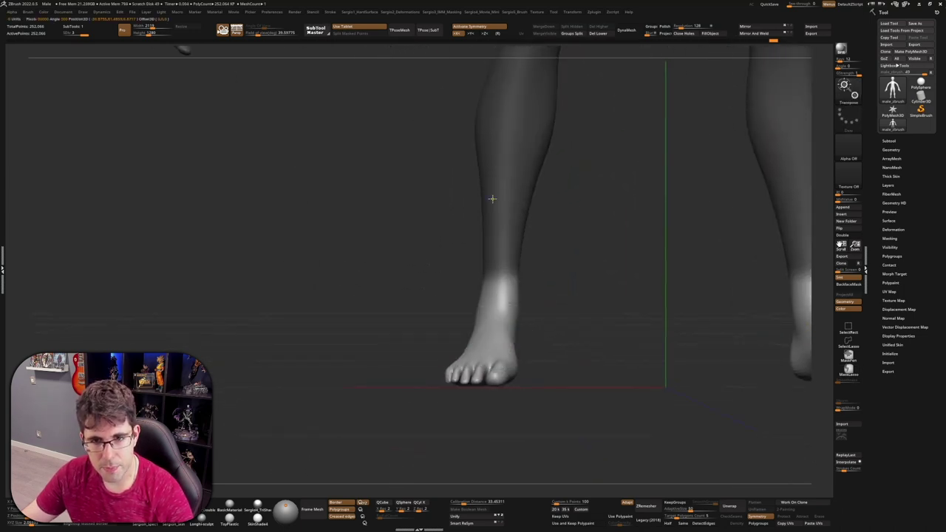
left_click_drag(562, 280, 665, 281)
left_click(458, 321)
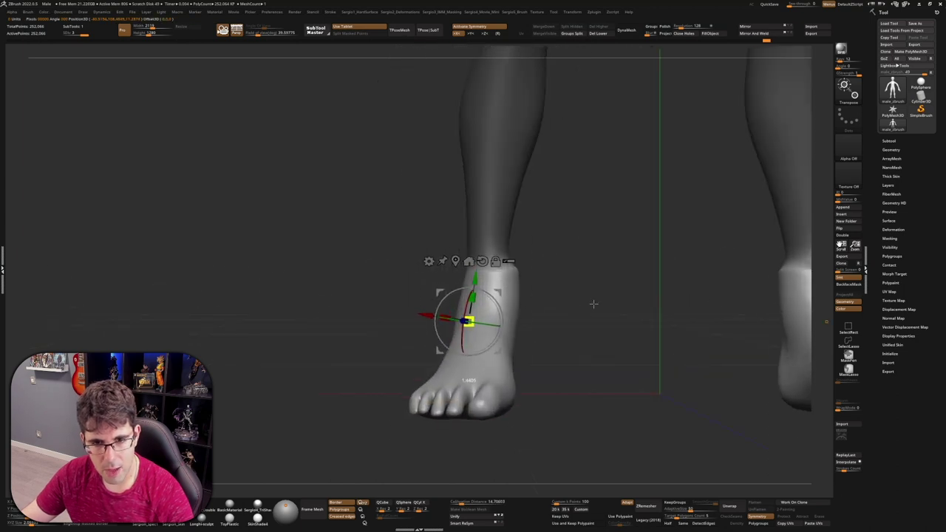
left_click_drag(469, 319, 523, 319, "alt")
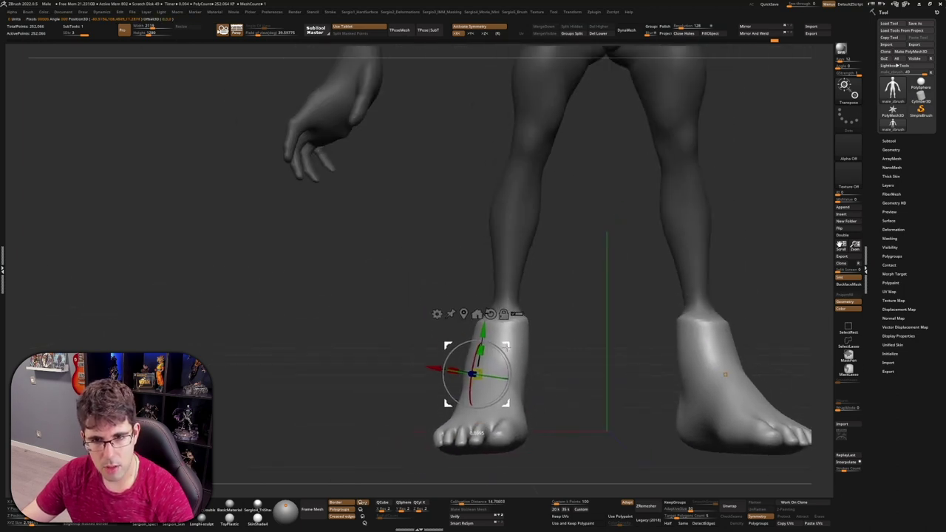
mouse_move(466, 414)
left_mouse_down()
mouse_move(542, 405)
mouse_move(591, 352)
left_mouse_up()
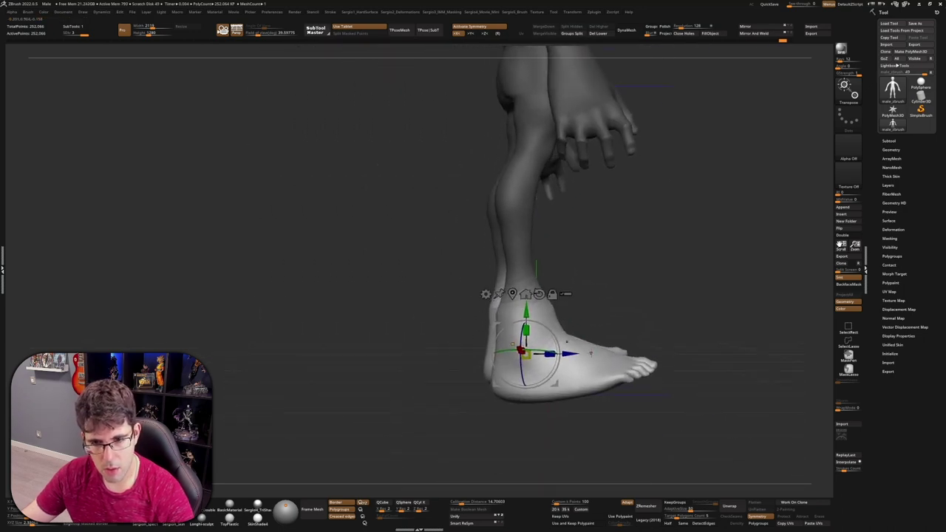
- Clear the leg mask, smooth the shin into the ankle, and frame the figure front-on
left_click(635, 384, "ctrl+shift")
left_click(648, 390, "ctrl+shift")
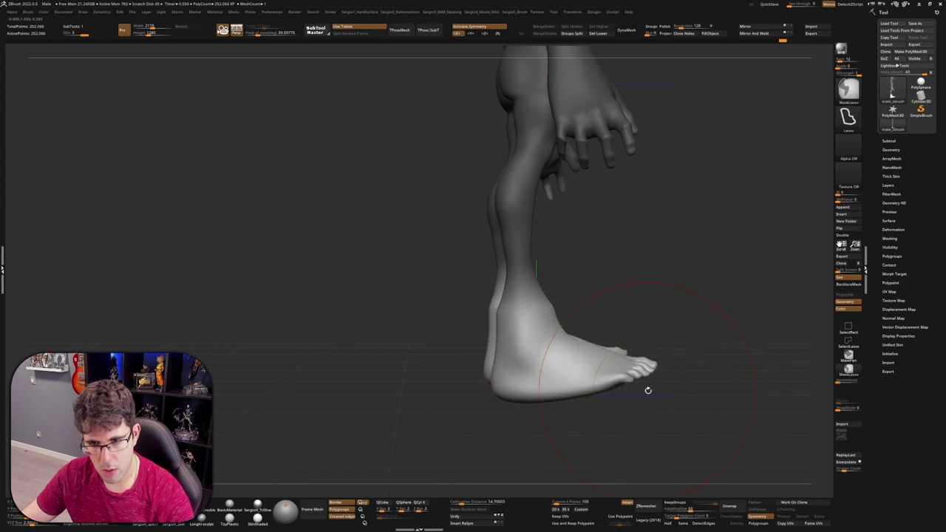
left_click(643, 377, "ctrl+shift")
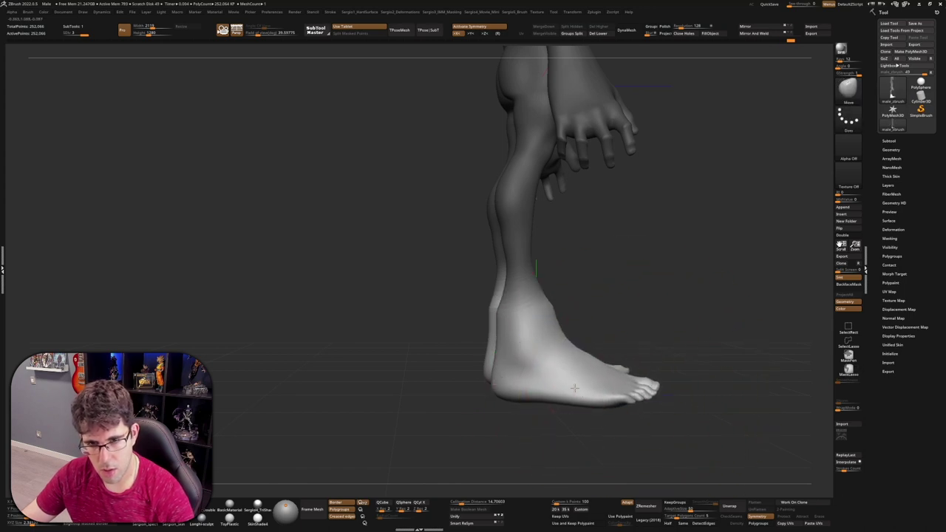
left_click(541, 325, "ctrl")
left_click_drag(510, 297, 524, 297)
key("f")
mouse_move(569, 348)
left_mouse_down("shift")
mouse_move(560, 363)
mouse_move(593, 366)
left_mouse_up("shift")
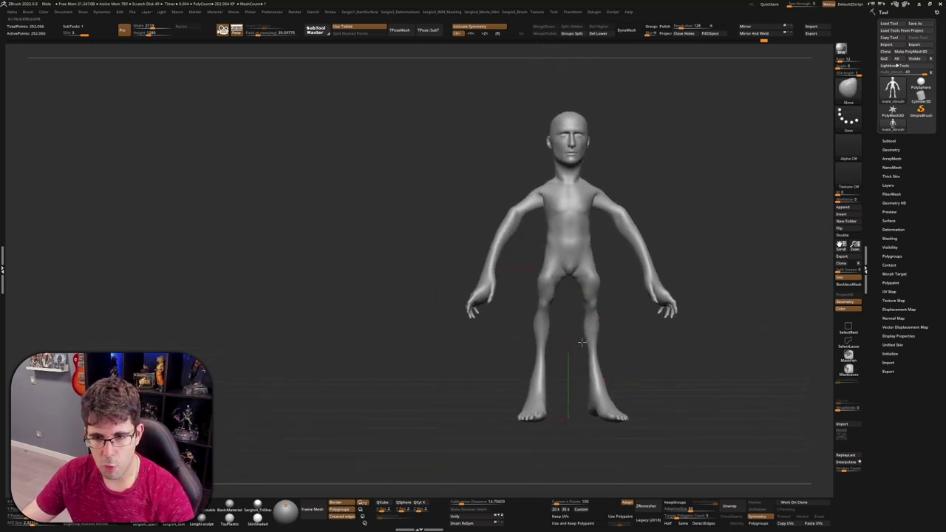
- Slim the inner thighs and crotch with the X-symmetric Move brush, then frame the figure
scroll(574, 280, "up", 3)
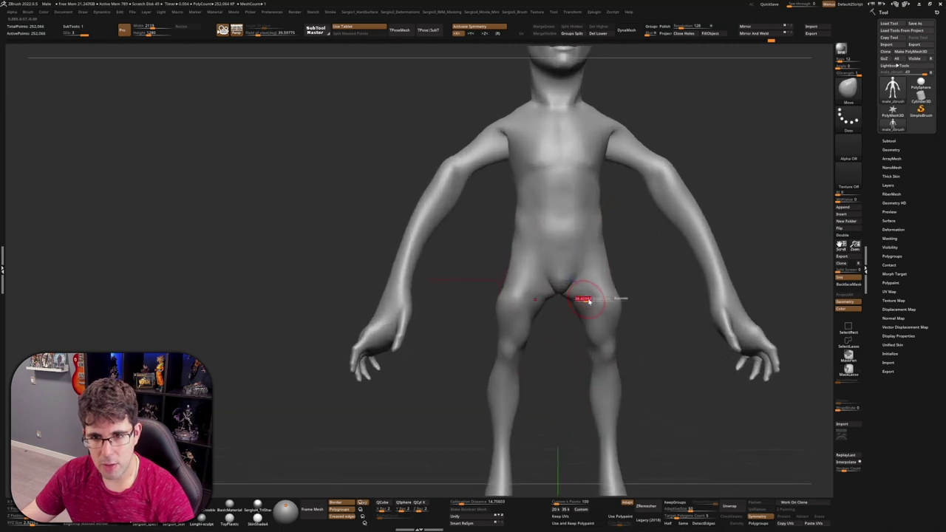
left_click_drag(592, 298, 570, 316)
right_click_drag(563, 307, 606, 316)
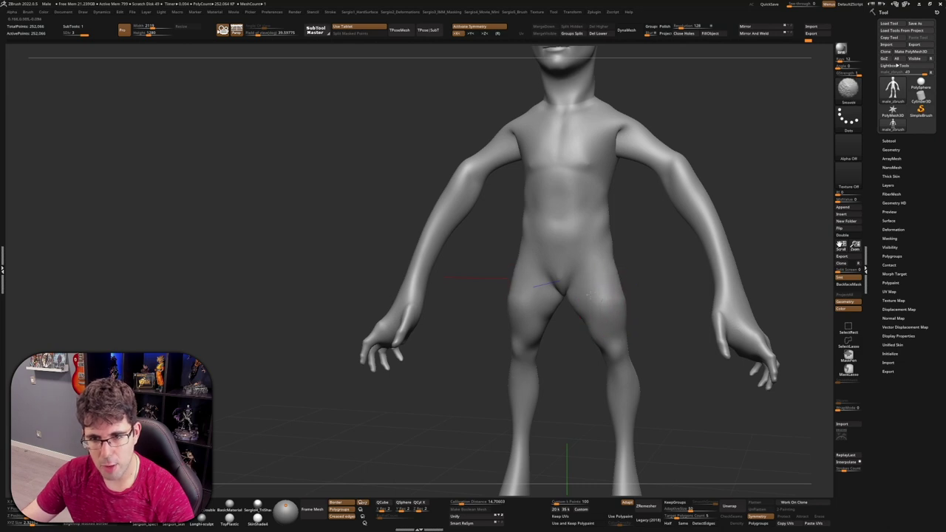
key("f")
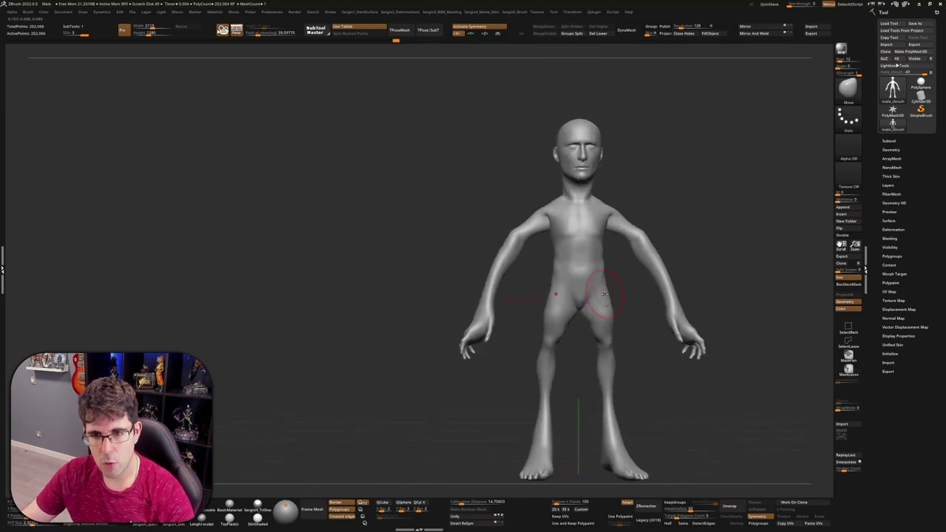
mouse_move(600, 304)
right_mouse_down()
mouse_move(568, 305)
mouse_move(566, 342)
mouse_move(593, 317)
mouse_move(597, 348)
mouse_move(587, 344)
right_mouse_up()
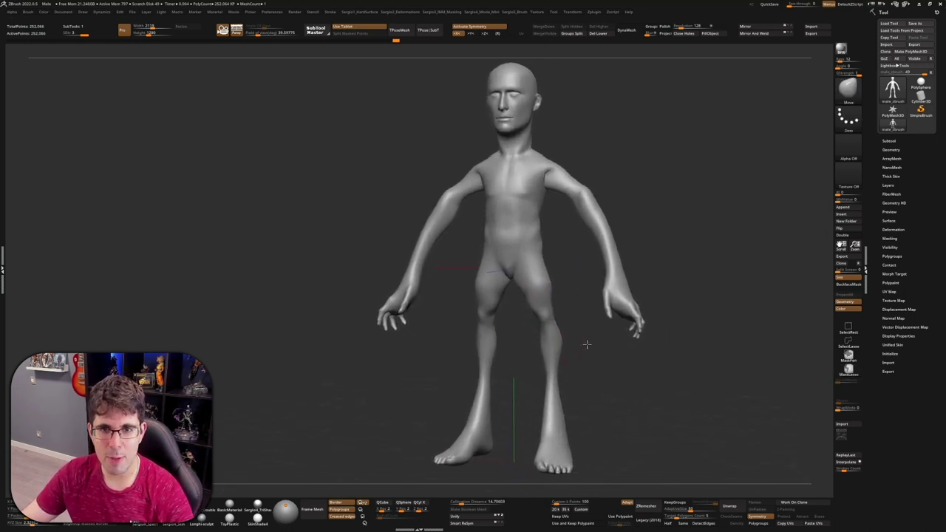